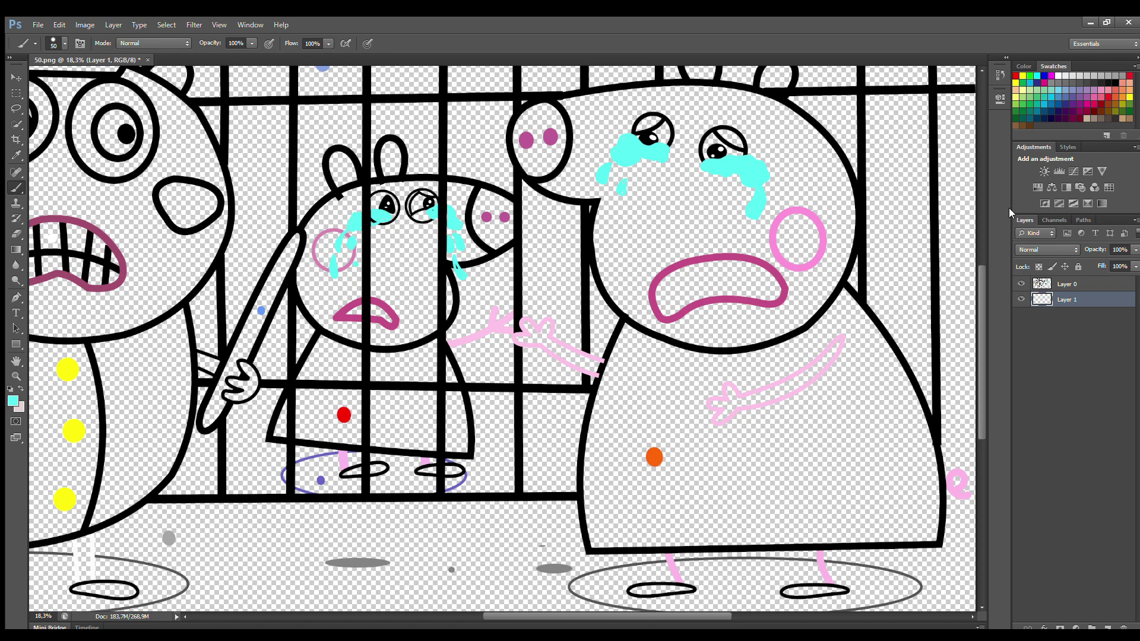
Paint small white highlights on the blue tears of both pigs on Layer 0.
{"action": "left_click", "coordinate": [1067, 284]}
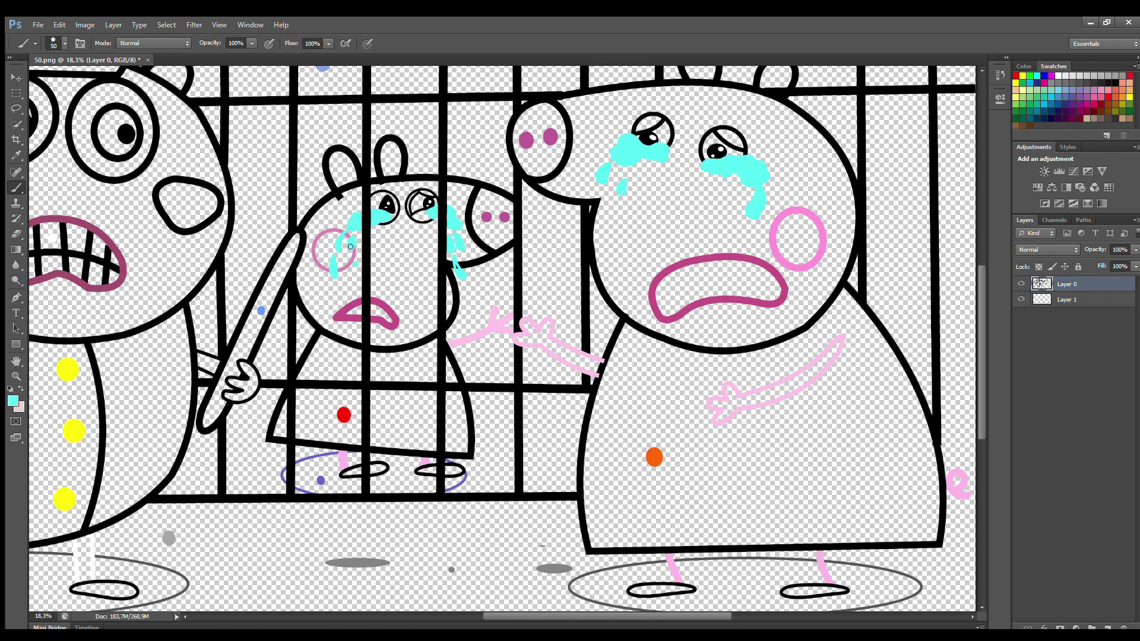
{"action": "key", "text": "i"}
{"action": "key", "text": "b"}
On a new layer beneath Layer 1, fill the pigs' eye whites with white and the large pig's upper eyelids with black.
{"action": "left_click", "coordinate": [1107, 628]}
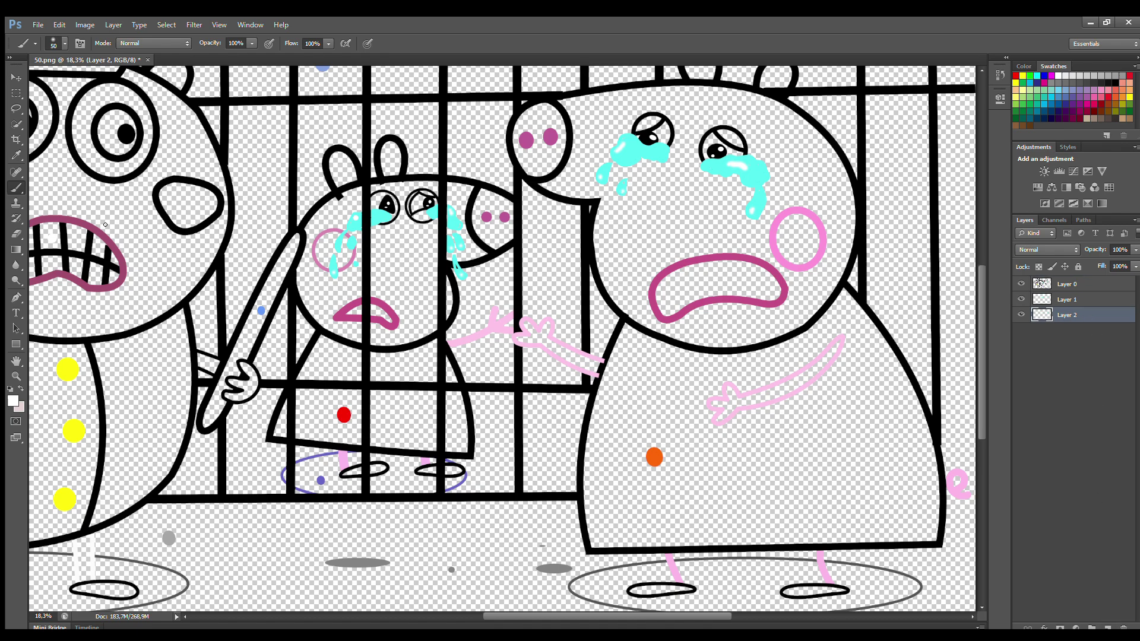
{"action": "key", "text": "i"}
{"action": "key", "text": "b"}
{"action": "left_click", "coordinate": [367, 159], "text": "alt"}
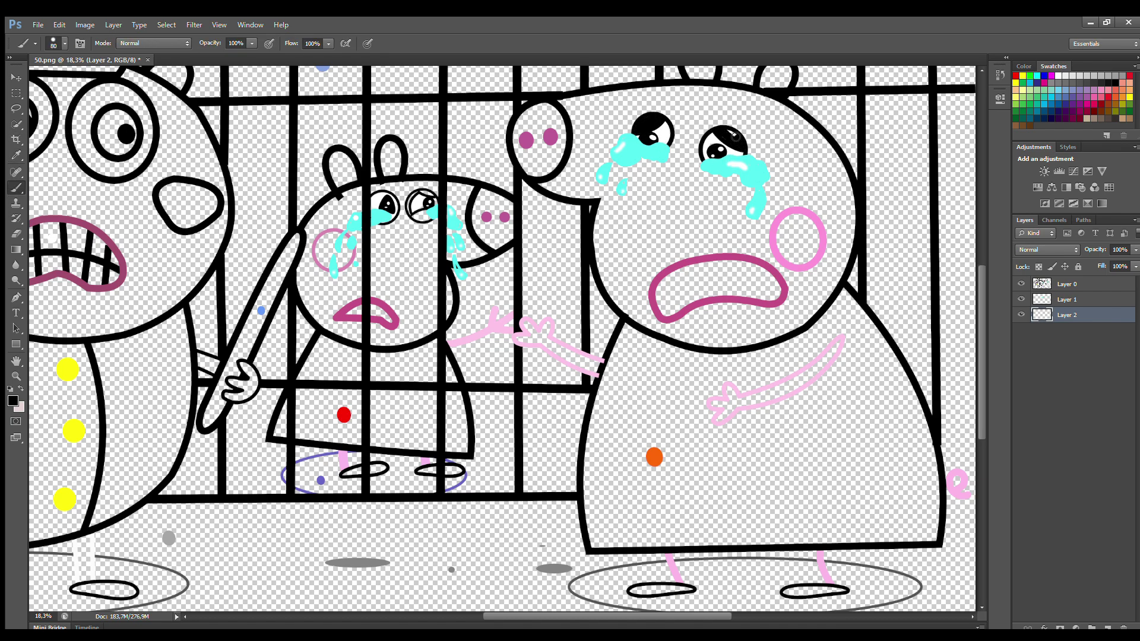
Fill the large pig's cheek circle with its outline pink and the inside of its mouth with black on Layer 2.
{"action": "left_click", "coordinate": [772, 239], "text": "alt"}
{"action": "mouse_move", "coordinate": [781, 229]}
{"action": "left_mouse_down"}
{"action": "mouse_move", "coordinate": [806, 263]}
{"action": "mouse_move", "coordinate": [804, 237]}
{"action": "left_mouse_up"}
{"action": "key", "text": "bracketright"}
{"action": "key", "text": "bracketright"}
{"action": "left_click", "coordinate": [109, 252], "text": "alt"}
{"action": "mouse_move", "coordinate": [679, 274]}
{"action": "left_mouse_down"}
{"action": "mouse_move", "coordinate": [766, 297]}
{"action": "mouse_move", "coordinate": [676, 290]}
{"action": "mouse_move", "coordinate": [703, 285]}
{"action": "left_mouse_up"}
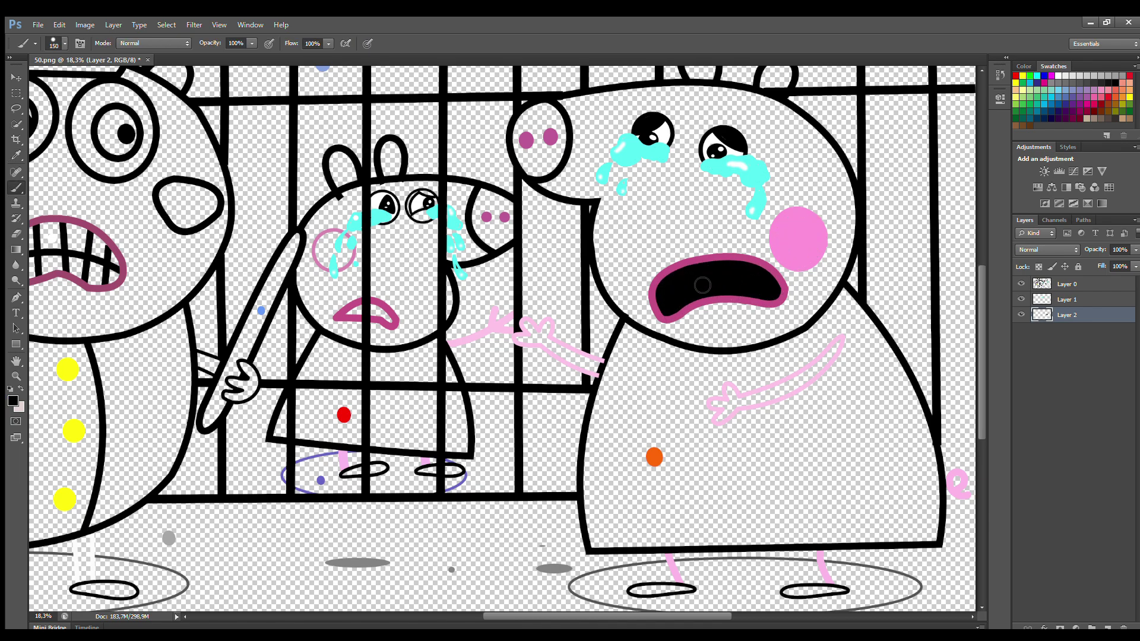
On a new layer beneath Layer 2, fill the large pig's head, snout and ears with light pink.
{"action": "scroll", "coordinate": [702, 284], "scroll_direction": "down", "scroll_amount": 1}
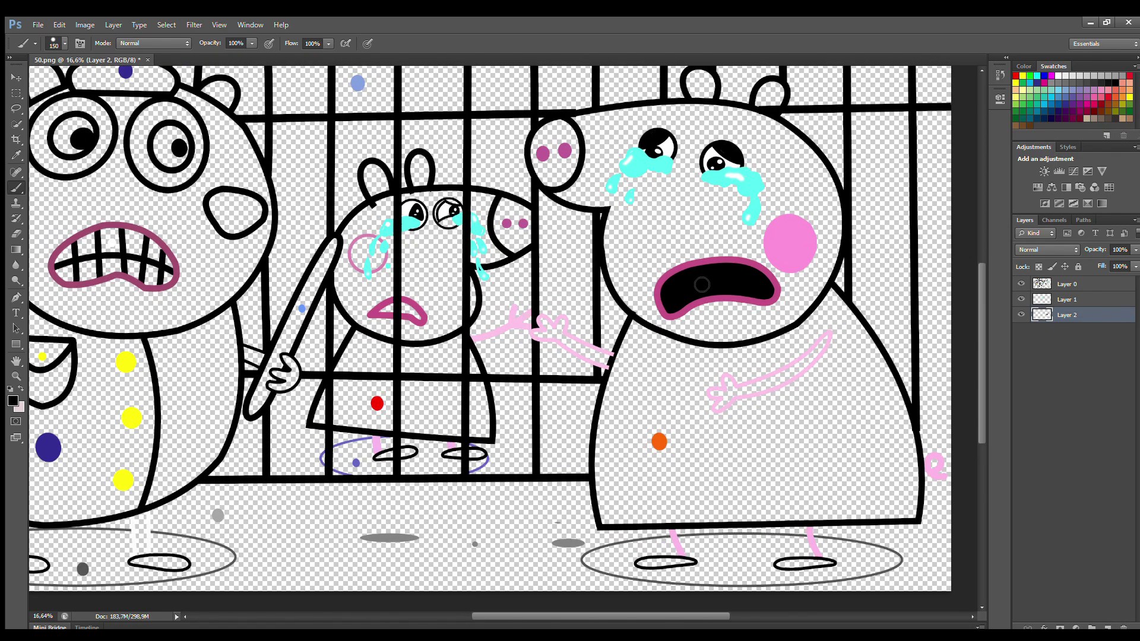
{"action": "left_click", "coordinate": [1103, 620]}
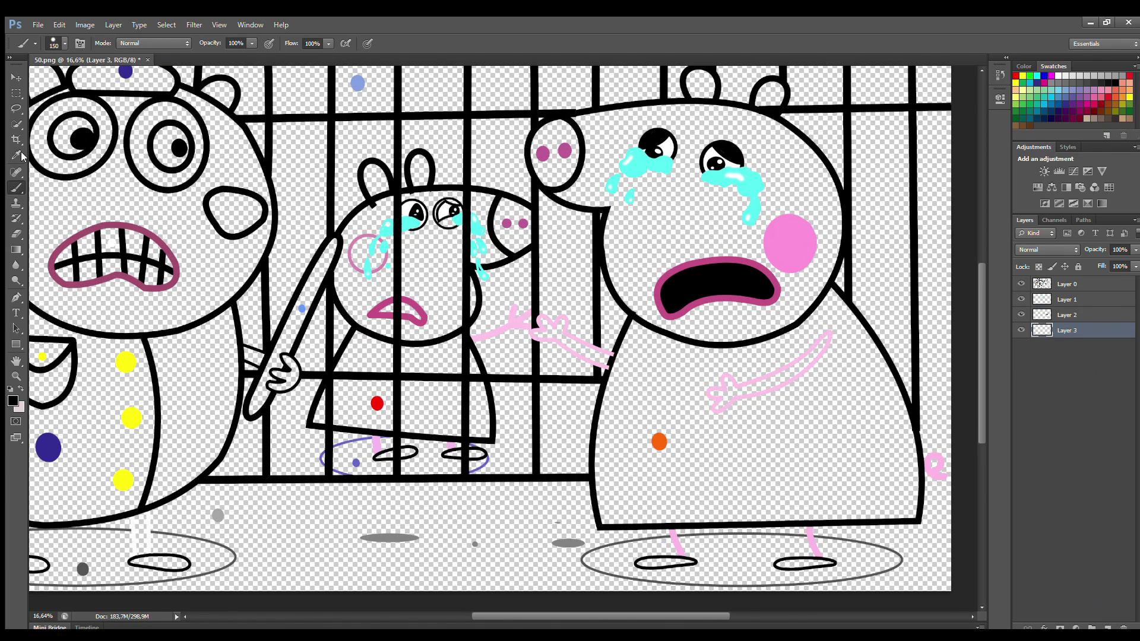
{"action": "left_click", "coordinate": [75, 274], "text": "alt"}
{"action": "key", "text": "b"}
{"action": "mouse_move", "coordinate": [567, 122]}
{"action": "left_mouse_down"}
{"action": "mouse_move", "coordinate": [560, 189]}
{"action": "mouse_move", "coordinate": [620, 216]}
{"action": "mouse_move", "coordinate": [619, 268]}
{"action": "mouse_move", "coordinate": [670, 327]}
{"action": "mouse_move", "coordinate": [759, 335]}
{"action": "mouse_move", "coordinate": [835, 259]}
{"action": "mouse_move", "coordinate": [822, 177]}
{"action": "mouse_move", "coordinate": [765, 122]}
{"action": "mouse_move", "coordinate": [778, 110]}
{"action": "mouse_move", "coordinate": [702, 100]}
{"action": "mouse_move", "coordinate": [702, 114]}
{"action": "mouse_move", "coordinate": [579, 134]}
{"action": "mouse_move", "coordinate": [572, 153]}
{"action": "mouse_move", "coordinate": [750, 134]}
{"action": "mouse_move", "coordinate": [571, 179]}
{"action": "mouse_move", "coordinate": [756, 173]}
{"action": "mouse_move", "coordinate": [611, 199]}
{"action": "mouse_move", "coordinate": [817, 201]}
{"action": "mouse_move", "coordinate": [632, 250]}
{"action": "mouse_move", "coordinate": [828, 243]}
{"action": "mouse_move", "coordinate": [650, 301]}
{"action": "mouse_move", "coordinate": [710, 267]}
{"action": "left_mouse_up"}
{"action": "key", "text": "bracketright"}
{"action": "key", "text": "bracketright"}
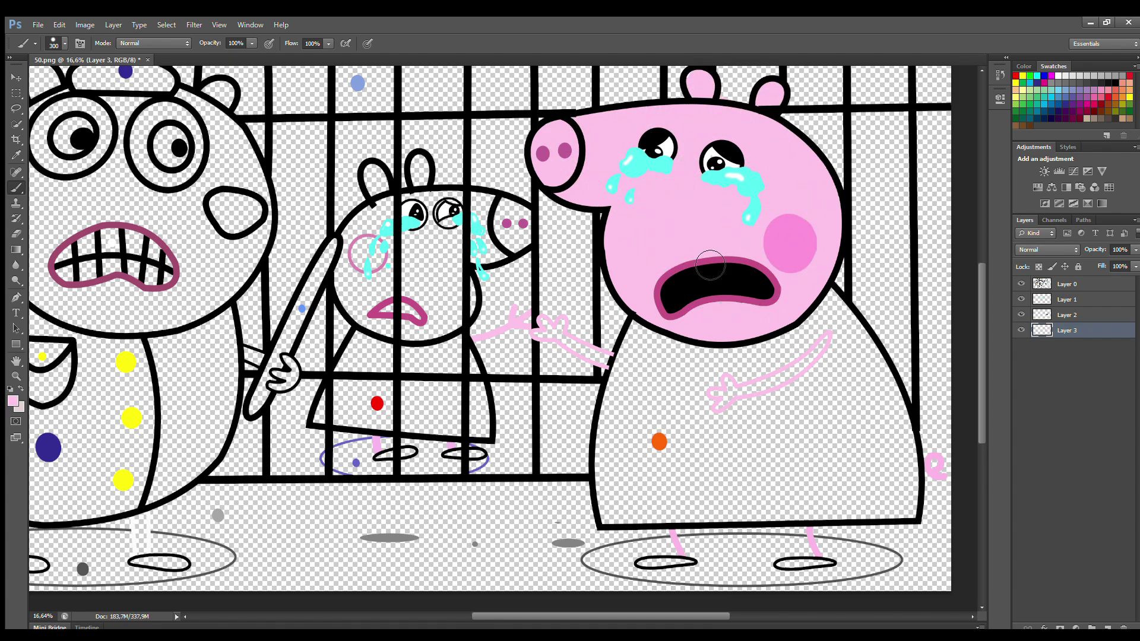
Fill the large pig's two arms with light pink on Layer 3 and retouch the black outline beside the outstretched arm on Layer 0.
{"action": "left_click", "coordinate": [663, 152], "text": "ctrl"}
{"action": "key", "text": "bracketleft"}
{"action": "key", "text": "bracketleft"}
{"action": "key", "text": "bracketleft"}
{"action": "key", "text": "bracketleft"}
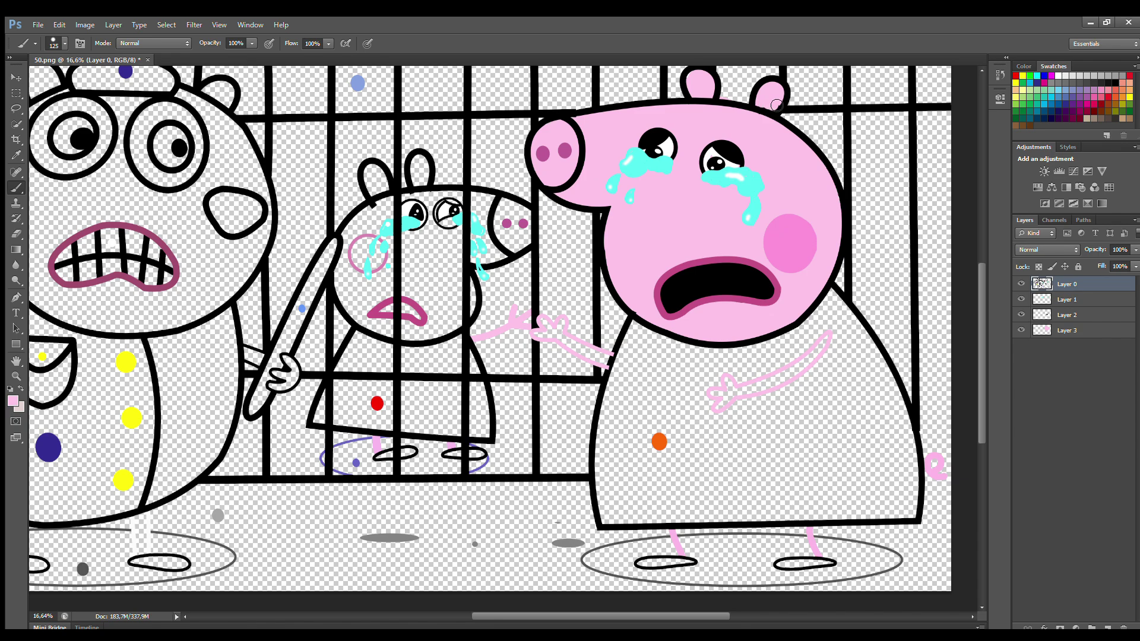
{"action": "key", "text": "alt+comma"}
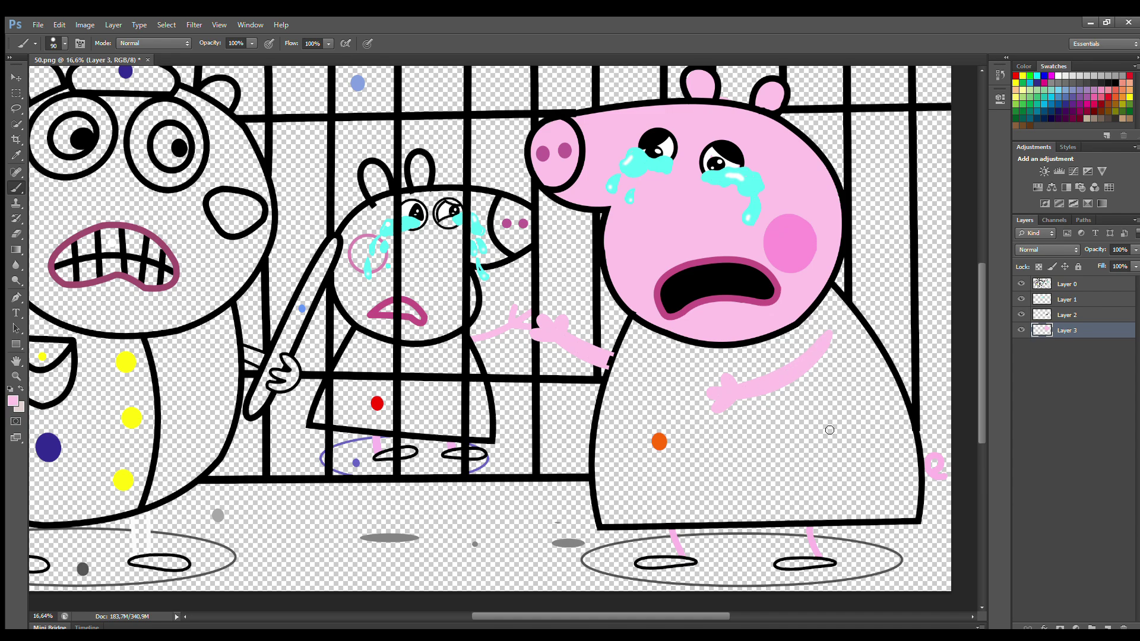
{"action": "left_click", "coordinate": [1075, 285]}
{"action": "left_click", "coordinate": [618, 354], "text": "alt"}
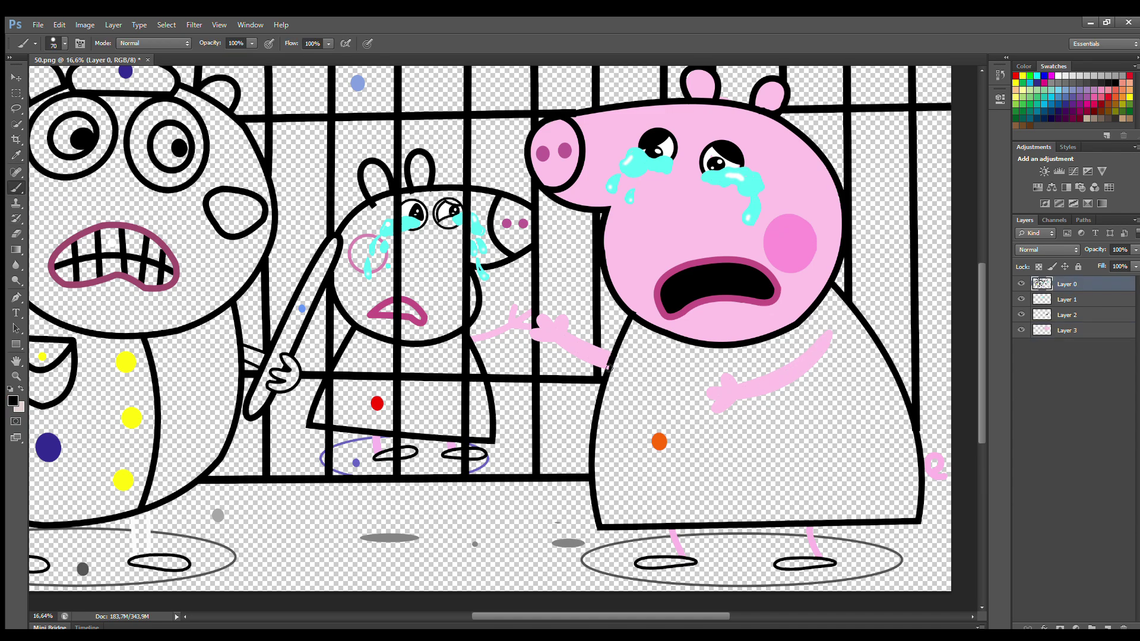
Add a new layer at the bottom of the layer stack and fill the large pig's dress with the sampled orange.
{"action": "left_click", "coordinate": [1107, 626]}
{"action": "left_click_drag", "start_coordinate": [1080, 283], "coordinate": [1080, 350]}
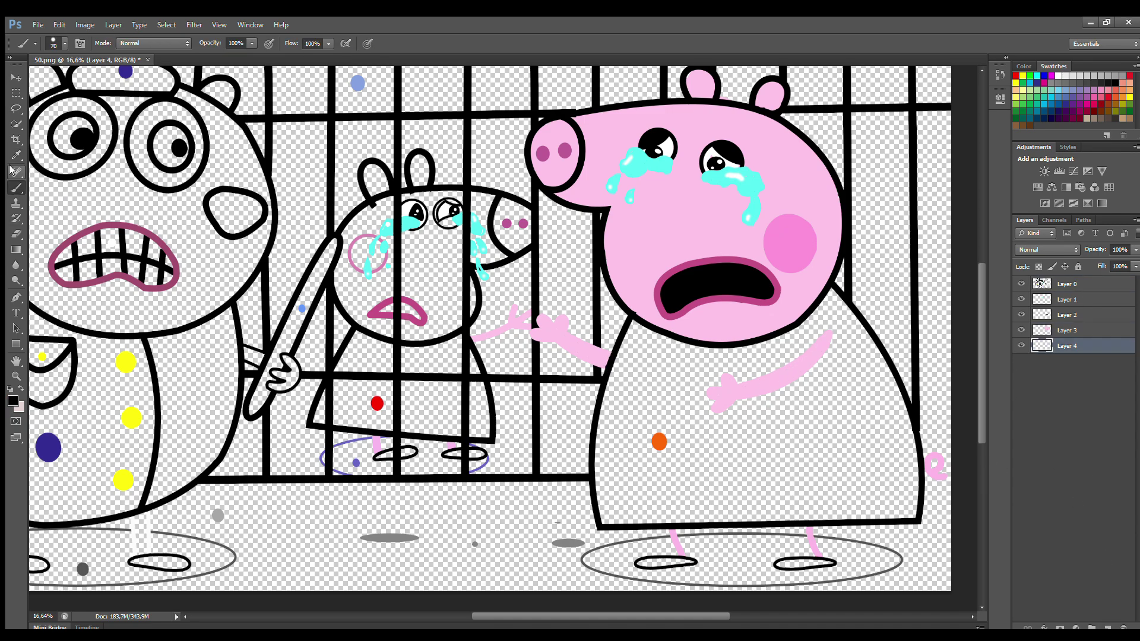
{"action": "left_click", "coordinate": [659, 441], "text": "alt"}
{"action": "key", "text": "bracketright"}
{"action": "key", "text": "bracketright"}
{"action": "key", "text": "bracketright"}
{"action": "key", "text": "bracketright"}
{"action": "key", "text": "bracketright"}
{"action": "key", "text": "bracketright"}
{"action": "key", "text": "bracketright"}
{"action": "key", "text": "bracketright"}
{"action": "mouse_move", "coordinate": [639, 330]}
{"action": "left_mouse_down"}
{"action": "mouse_move", "coordinate": [618, 463]}
{"action": "mouse_move", "coordinate": [661, 514]}
{"action": "mouse_move", "coordinate": [866, 514]}
{"action": "mouse_move", "coordinate": [908, 501]}
{"action": "mouse_move", "coordinate": [905, 415]}
{"action": "mouse_move", "coordinate": [842, 309]}
{"action": "mouse_move", "coordinate": [657, 373]}
{"action": "mouse_move", "coordinate": [669, 438]}
{"action": "mouse_move", "coordinate": [666, 412]}
{"action": "mouse_move", "coordinate": [891, 498]}
{"action": "mouse_move", "coordinate": [635, 498]}
{"action": "left_mouse_up"}
{"action": "key", "text": "bracketright"}
{"action": "key", "text": "bracketright"}
{"action": "key", "text": "bracketright"}
{"action": "key", "text": "bracketright"}
Erase the orange spill beside the outstretched arm and fill the large pig's shoes with black on Layer 4.
{"action": "key", "text": "e"}
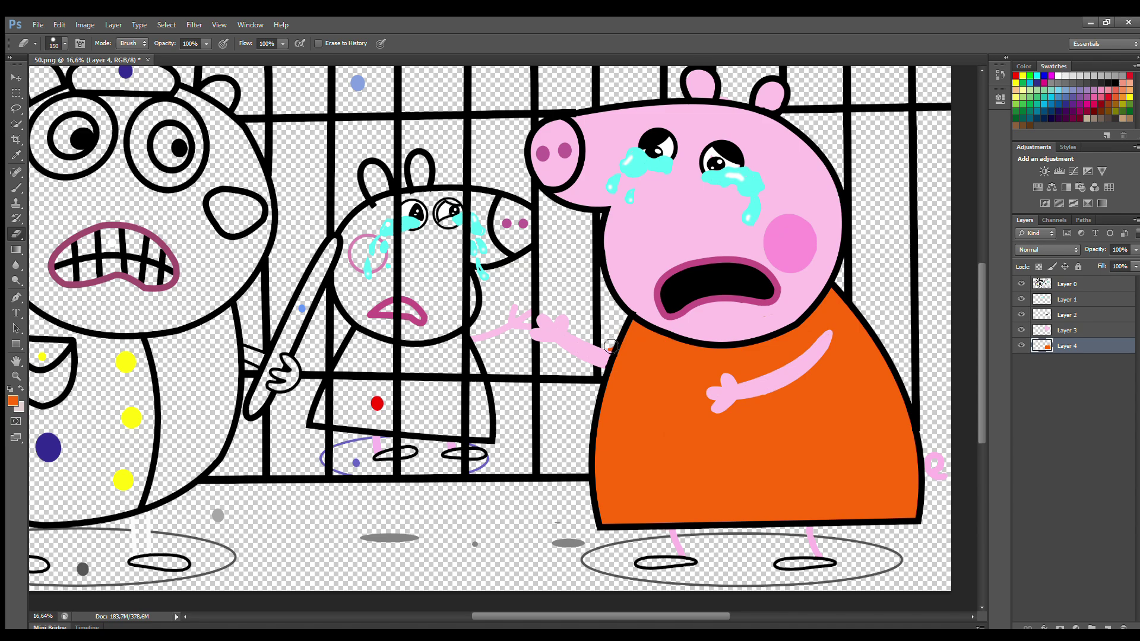
{"action": "key", "text": "b"}
{"action": "key", "text": "d"}
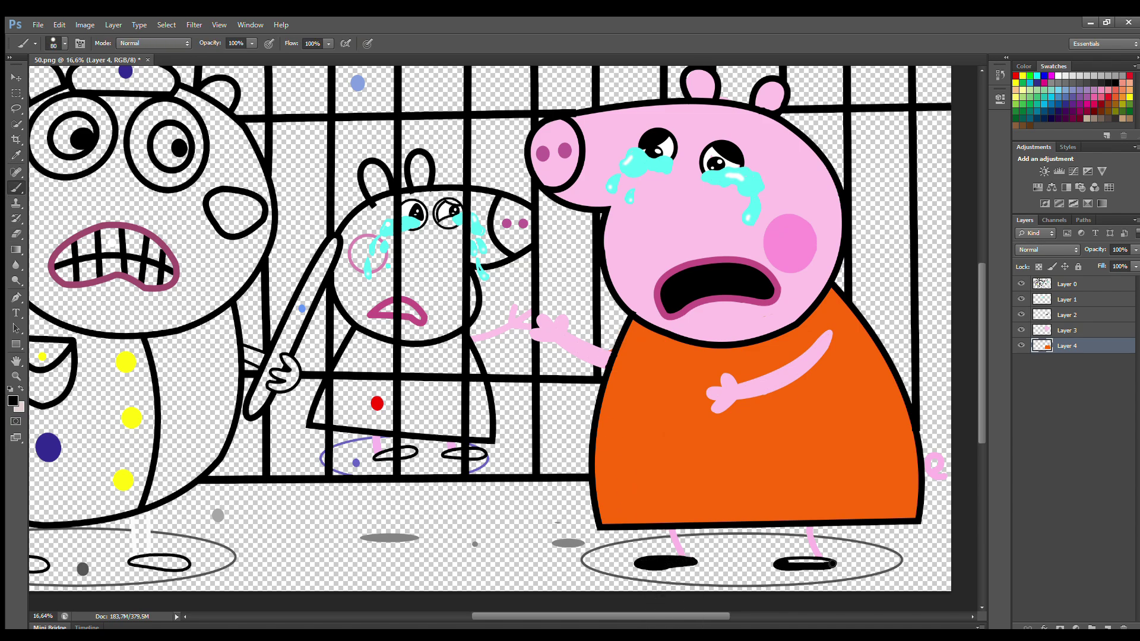
On a new layer beneath Layer 4, fill the oval floor shadow under the large pig with dark grey.
{"action": "left_click", "coordinate": [1108, 626]}
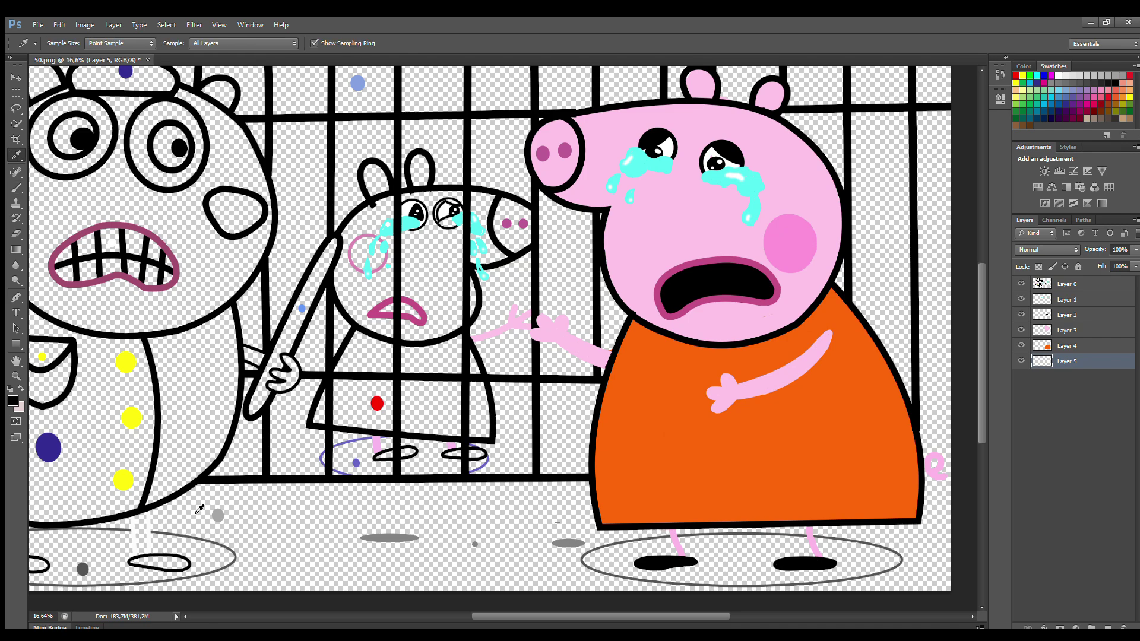
{"action": "left_click", "coordinate": [669, 540], "text": "alt"}
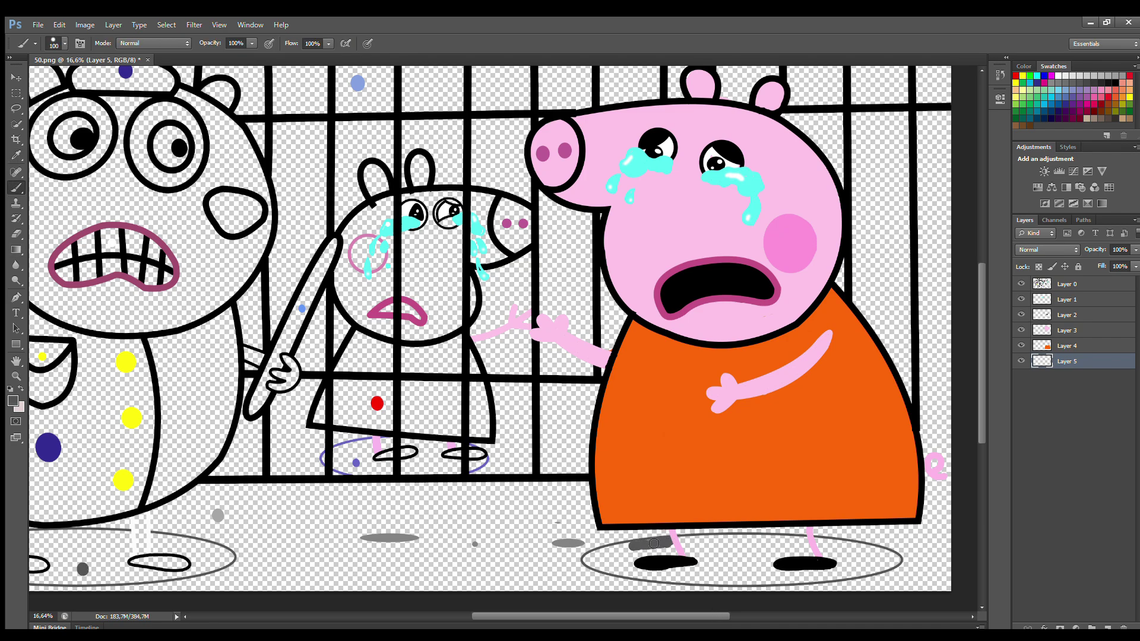
{"action": "mouse_move", "coordinate": [653, 543]}
{"action": "left_mouse_down"}
{"action": "mouse_move", "coordinate": [597, 567]}
{"action": "mouse_move", "coordinate": [789, 583]}
{"action": "mouse_move", "coordinate": [870, 571]}
{"action": "mouse_move", "coordinate": [887, 555]}
{"action": "mouse_move", "coordinate": [726, 540]}
{"action": "mouse_move", "coordinate": [690, 549]}
{"action": "mouse_move", "coordinate": [702, 561]}
{"action": "mouse_move", "coordinate": [631, 555]}
{"action": "mouse_move", "coordinate": [713, 577]}
{"action": "mouse_move", "coordinate": [862, 566]}
{"action": "mouse_move", "coordinate": [790, 548]}
{"action": "mouse_move", "coordinate": [637, 564]}
{"action": "mouse_move", "coordinate": [702, 571]}
{"action": "left_mouse_up"}
{"action": "key", "text": "bracketright"}
{"action": "key", "text": "bracketright"}
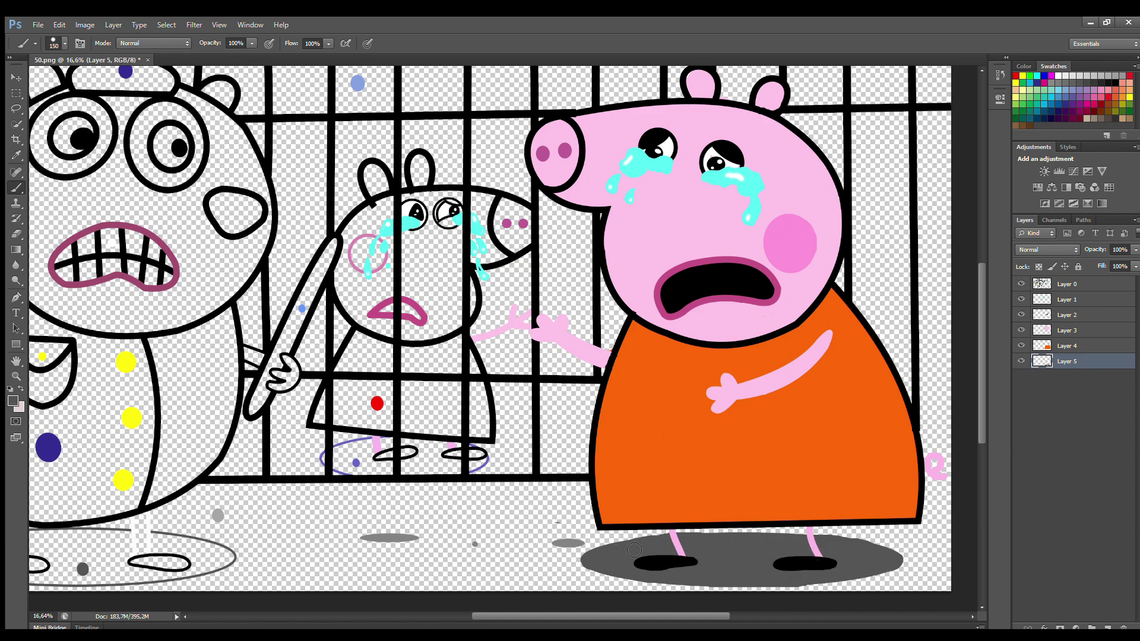
Fill the small pig's cheek with its outline pink and the inside of its mouth with black on Layer 2.
{"action": "left_click", "coordinate": [1077, 313]}
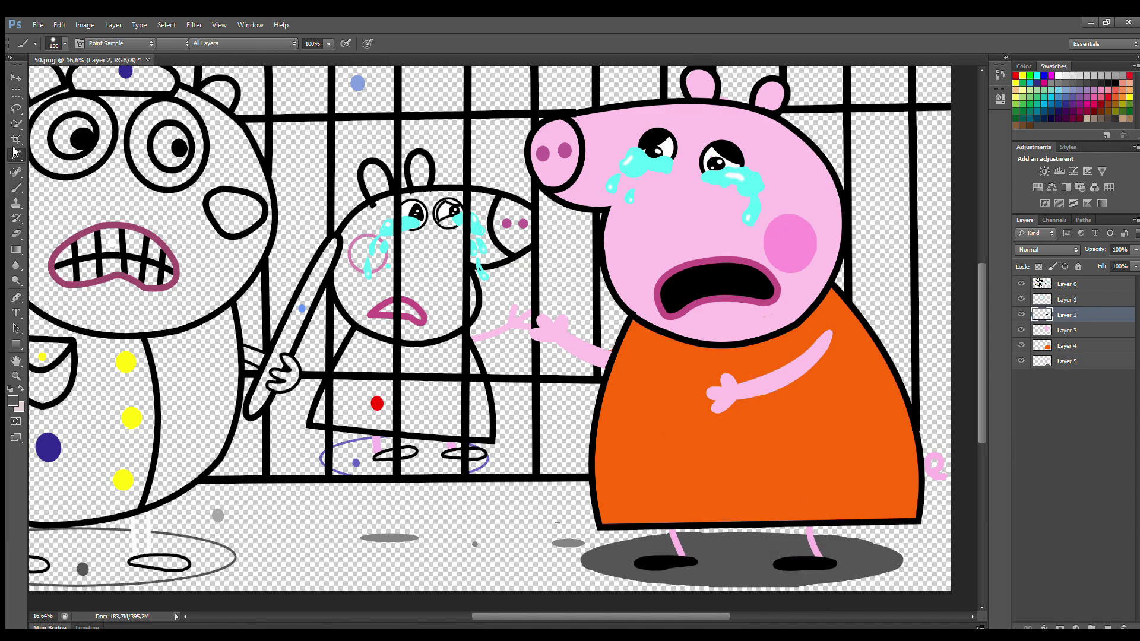
{"action": "left_click", "coordinate": [361, 247], "text": "alt"}
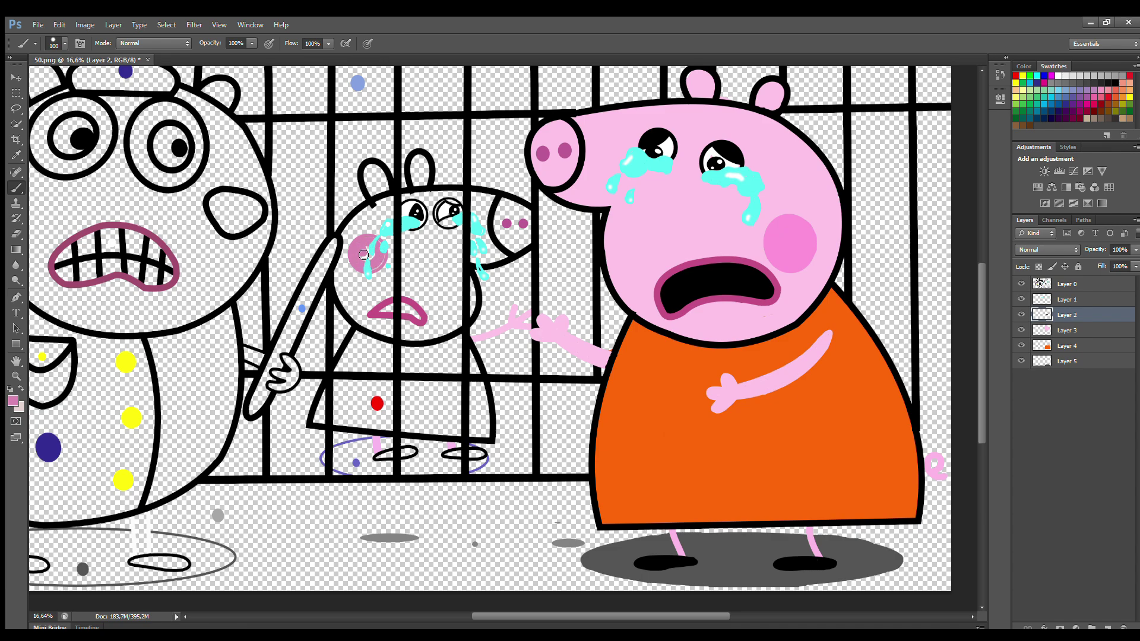
{"action": "left_click", "coordinate": [381, 259]}
{"action": "left_click", "coordinate": [233, 301], "text": "alt"}
Fill the small pig's head, snout and ears with light pink on Layer 3.
{"action": "left_click", "coordinate": [1067, 330]}
{"action": "left_click", "coordinate": [517, 330], "text": "alt"}
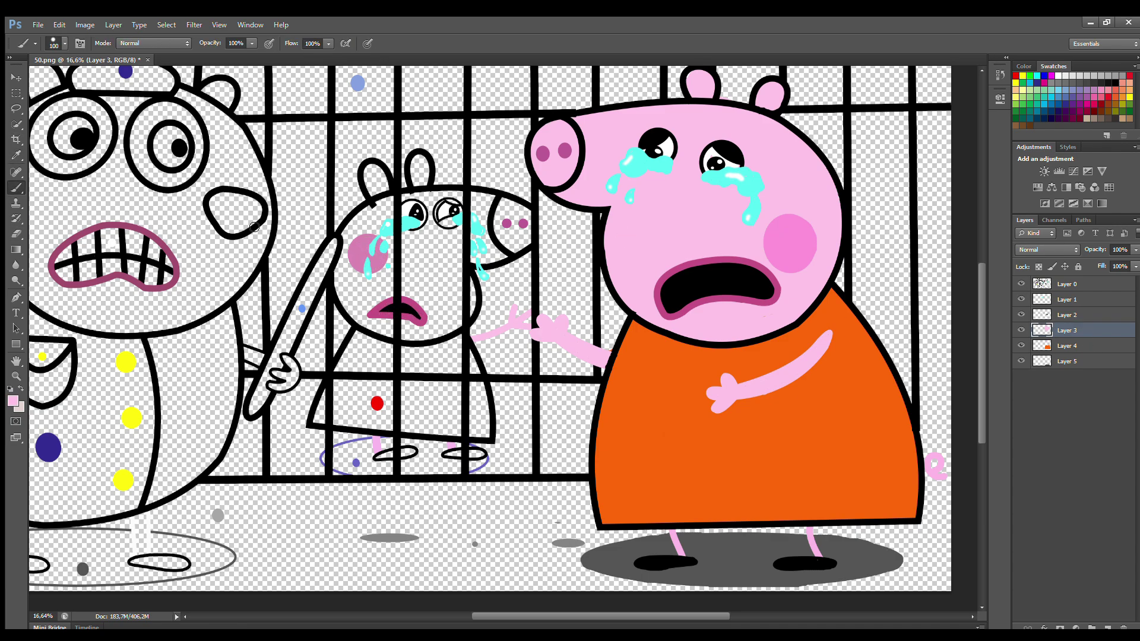
{"action": "mouse_move", "coordinate": [373, 214]}
{"action": "left_mouse_down"}
{"action": "mouse_move", "coordinate": [374, 328]}
{"action": "mouse_move", "coordinate": [453, 329]}
{"action": "mouse_move", "coordinate": [463, 267]}
{"action": "mouse_move", "coordinate": [507, 259]}
{"action": "mouse_move", "coordinate": [515, 210]}
{"action": "mouse_move", "coordinate": [502, 233]}
{"action": "mouse_move", "coordinate": [506, 209]}
{"action": "mouse_move", "coordinate": [379, 195]}
{"action": "mouse_move", "coordinate": [374, 173]}
{"action": "mouse_move", "coordinate": [425, 192]}
{"action": "mouse_move", "coordinate": [420, 163]}
{"action": "left_mouse_up"}
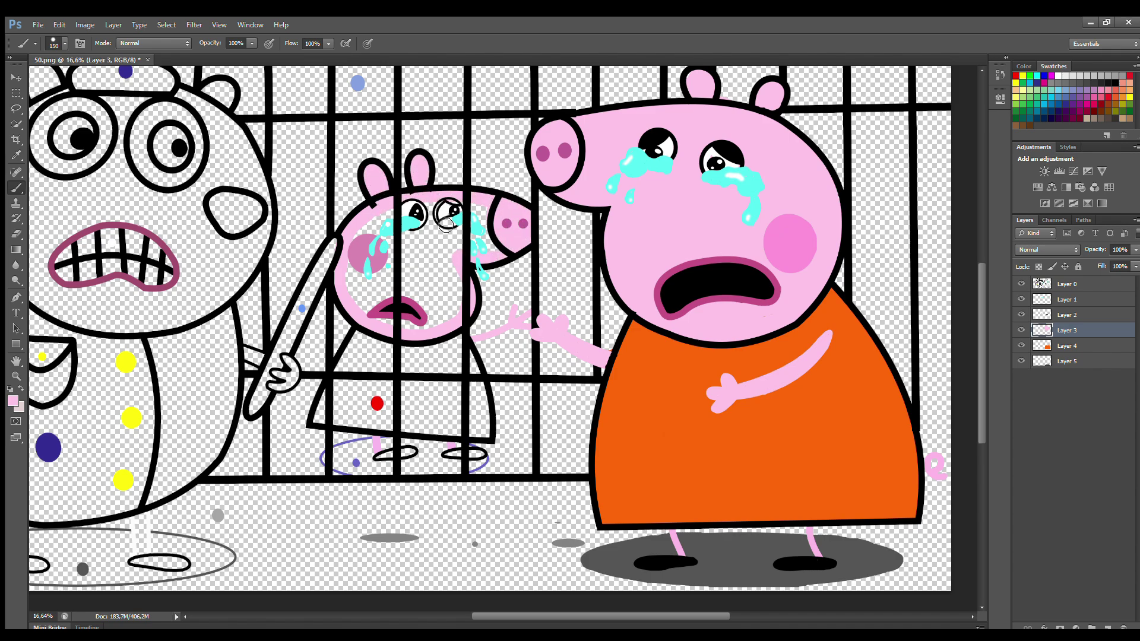
{"action": "key", "text": "bracketright"}
{"action": "left_click_drag", "start_coordinate": [490, 218], "coordinate": [478, 212]}
{"action": "mouse_move", "coordinate": [386, 220]}
{"action": "left_mouse_down"}
{"action": "mouse_move", "coordinate": [364, 248]}
{"action": "mouse_move", "coordinate": [457, 237]}
{"action": "mouse_move", "coordinate": [380, 285]}
{"action": "mouse_move", "coordinate": [439, 321]}
{"action": "mouse_move", "coordinate": [429, 316]}
{"action": "left_mouse_up"}
{"action": "key", "text": "bracketright"}
{"action": "key", "text": "bracketright"}
Fill the panda officer's baton with the sampled light blue on Layer 3.
{"action": "left_click", "coordinate": [302, 309], "text": "alt"}
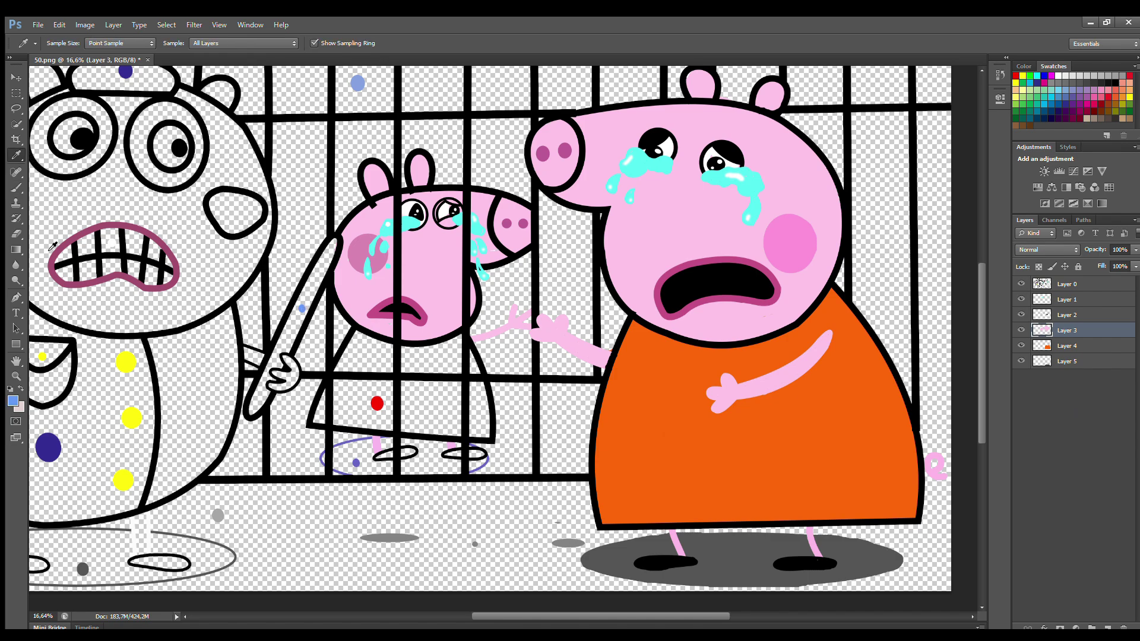
{"action": "key", "text": "bracketleft"}
{"action": "key", "text": "bracketleft"}
{"action": "key", "text": "bracketleft"}
{"action": "left_click_drag", "start_coordinate": [335, 250], "coordinate": [294, 336]}
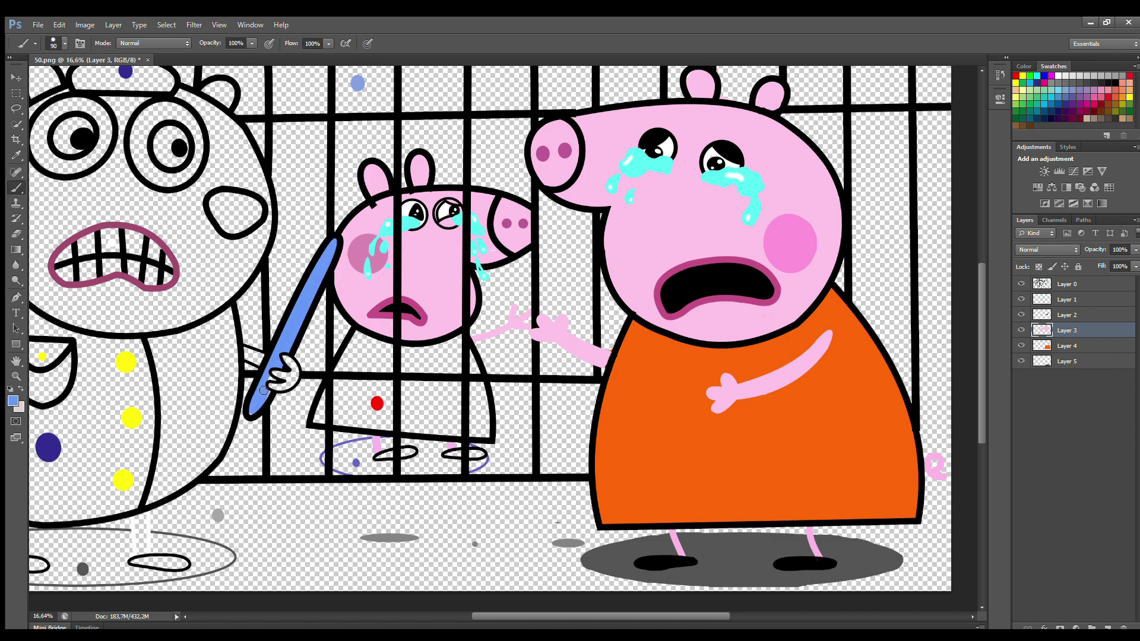
Fill the small pig's shoes with black and its oval floor shadow with purple on Layer 4.
{"action": "left_click", "coordinate": [44, 166], "text": "alt"}
{"action": "key", "text": "alt+bracketleft"}
{"action": "left_click", "coordinate": [357, 448], "text": "alt"}
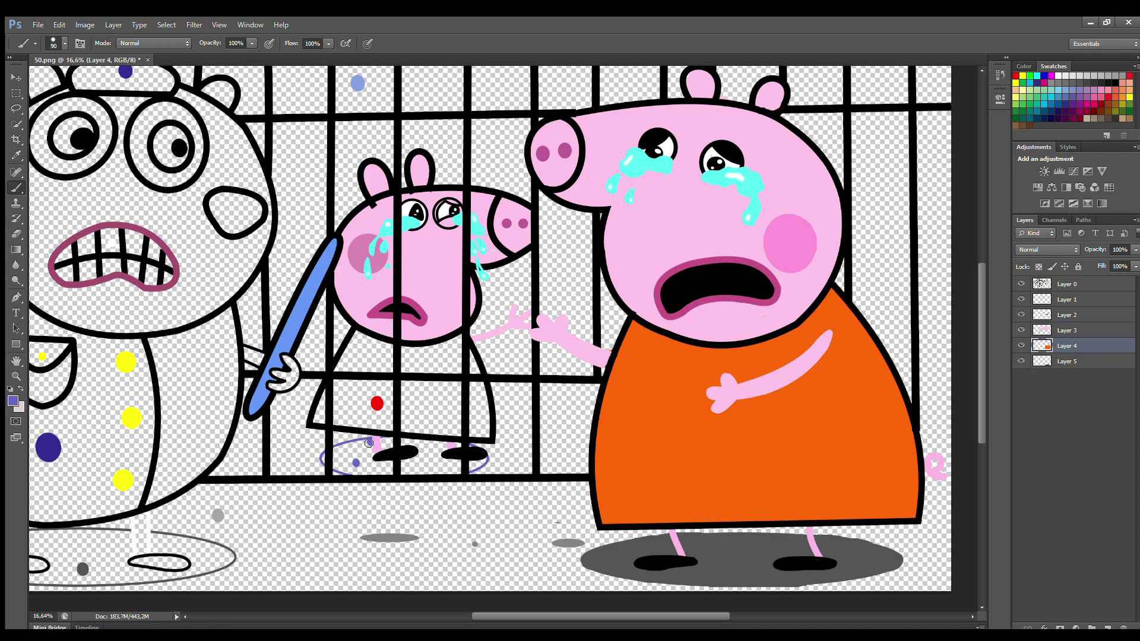
{"action": "mouse_move", "coordinate": [348, 470]}
{"action": "left_mouse_down"}
{"action": "mouse_move", "coordinate": [456, 472]}
{"action": "mouse_move", "coordinate": [481, 460]}
{"action": "mouse_move", "coordinate": [401, 439]}
{"action": "mouse_move", "coordinate": [412, 446]}
{"action": "mouse_move", "coordinate": [340, 459]}
{"action": "mouse_move", "coordinate": [379, 468]}
{"action": "left_mouse_up"}
{"action": "key", "text": "bracketright"}
{"action": "key", "text": "bracketright"}
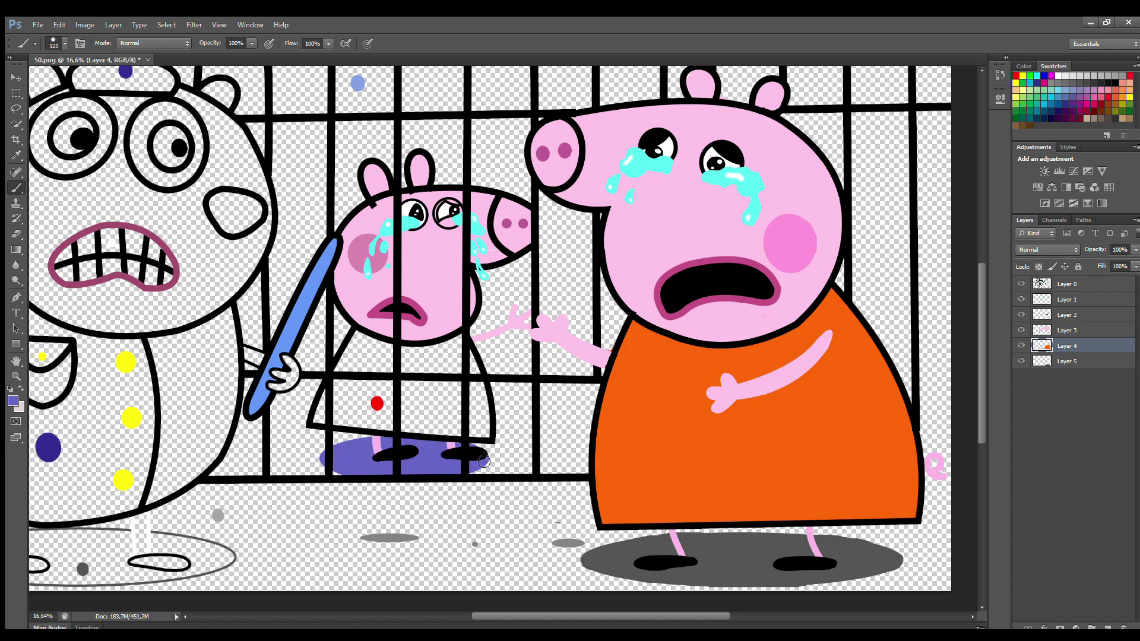
Fill the small pig's dress with the sampled red on Layer 5.
{"action": "left_click", "coordinate": [1086, 364]}
{"action": "left_click", "coordinate": [376, 403], "text": "alt"}
{"action": "mouse_move", "coordinate": [360, 333]}
{"action": "left_mouse_down"}
{"action": "mouse_move", "coordinate": [325, 394]}
{"action": "mouse_move", "coordinate": [336, 423]}
{"action": "mouse_move", "coordinate": [492, 434]}
{"action": "mouse_move", "coordinate": [463, 347]}
{"action": "mouse_move", "coordinate": [365, 342]}
{"action": "mouse_move", "coordinate": [390, 359]}
{"action": "mouse_move", "coordinate": [463, 360]}
{"action": "mouse_move", "coordinate": [339, 386]}
{"action": "mouse_move", "coordinate": [449, 401]}
{"action": "mouse_move", "coordinate": [384, 416]}
{"action": "mouse_move", "coordinate": [482, 430]}
{"action": "left_mouse_up"}
{"action": "key", "text": "bracketright"}
{"action": "key", "text": "bracketright"}
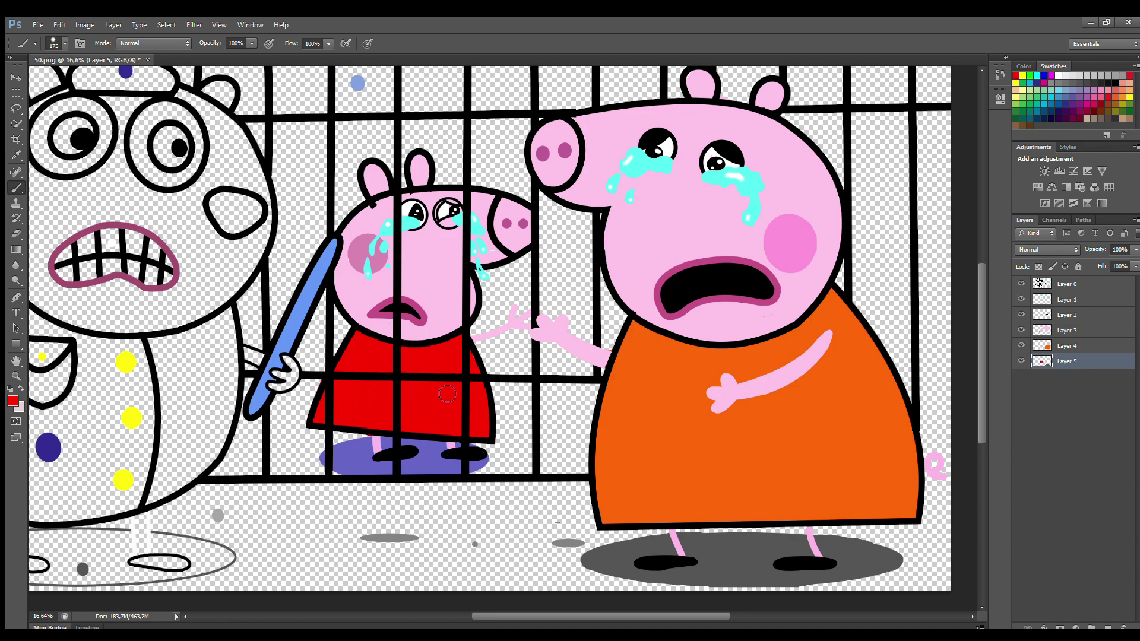
Fill the panda officer's cap with the sampled dark blue around the yellow star on Layer 1.
{"action": "left_click_drag", "start_coordinate": [531, 615], "coordinate": [476, 615]}
{"action": "left_click_drag", "start_coordinate": [982, 326], "coordinate": [982, 317]}
{"action": "scroll", "coordinate": [404, 358], "scroll_direction": "down", "scroll_amount": 2}
{"action": "scroll", "coordinate": [61, 405], "scroll_direction": "up", "scroll_amount": 1}
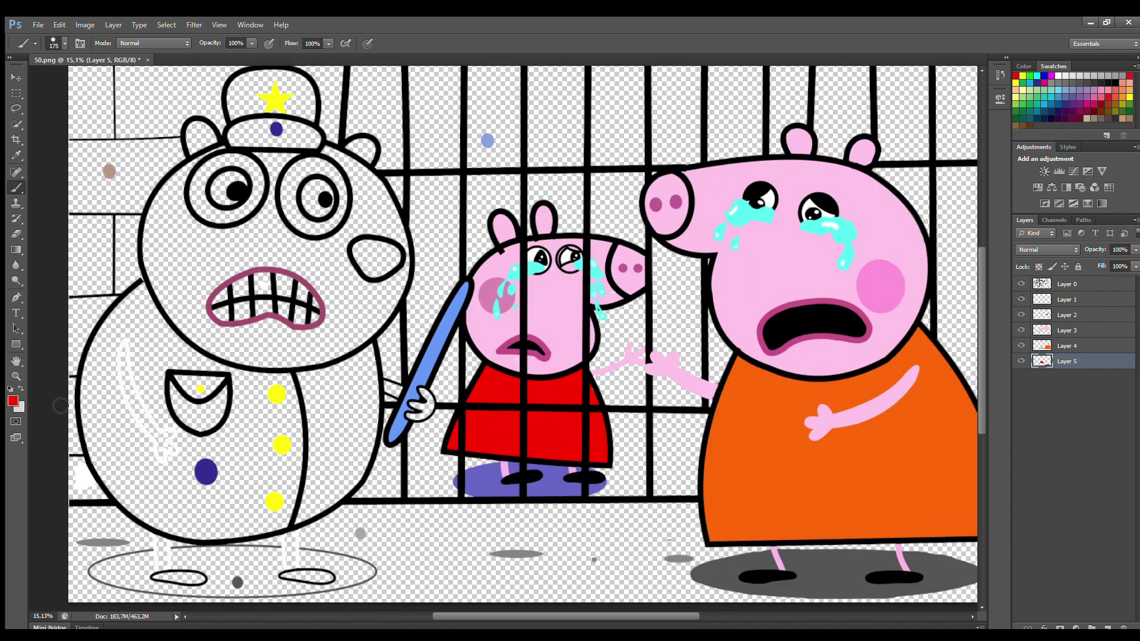
{"action": "left_click", "coordinate": [1066, 299]}
{"action": "left_click", "coordinate": [276, 129], "text": "alt"}
{"action": "mouse_move", "coordinate": [270, 128]}
{"action": "left_mouse_down"}
{"action": "mouse_move", "coordinate": [244, 135]}
{"action": "mouse_move", "coordinate": [305, 147]}
{"action": "mouse_move", "coordinate": [288, 129]}
{"action": "mouse_move", "coordinate": [305, 124]}
{"action": "mouse_move", "coordinate": [311, 102]}
{"action": "mouse_move", "coordinate": [267, 80]}
{"action": "mouse_move", "coordinate": [238, 120]}
{"action": "mouse_move", "coordinate": [285, 95]}
{"action": "mouse_move", "coordinate": [298, 103]}
{"action": "mouse_move", "coordinate": [282, 78]}
{"action": "left_mouse_up"}
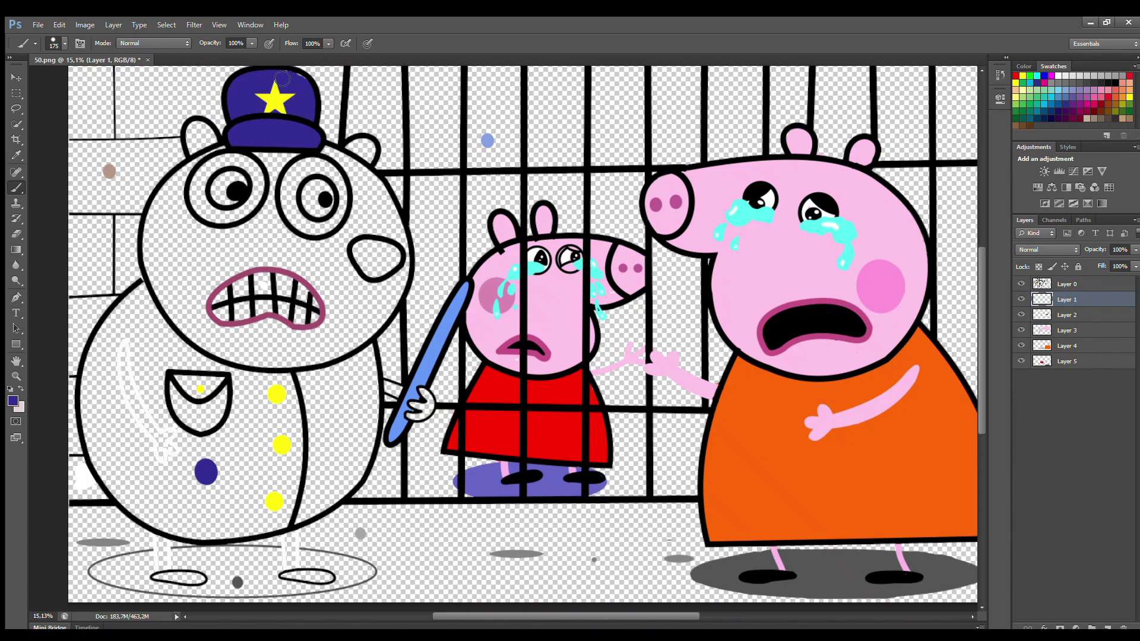
Fill the panda's two eye patches and its nose with black on Layer 1.
{"action": "key", "text": "bracketleft"}
{"action": "key", "text": "bracketleft"}
{"action": "left_click", "coordinate": [182, 194], "text": "alt"}
{"action": "mouse_move", "coordinate": [208, 164]}
{"action": "left_mouse_down"}
{"action": "mouse_move", "coordinate": [212, 217]}
{"action": "mouse_move", "coordinate": [237, 221]}
{"action": "mouse_move", "coordinate": [257, 181]}
{"action": "mouse_move", "coordinate": [220, 170]}
{"action": "mouse_move", "coordinate": [207, 201]}
{"action": "left_mouse_up"}
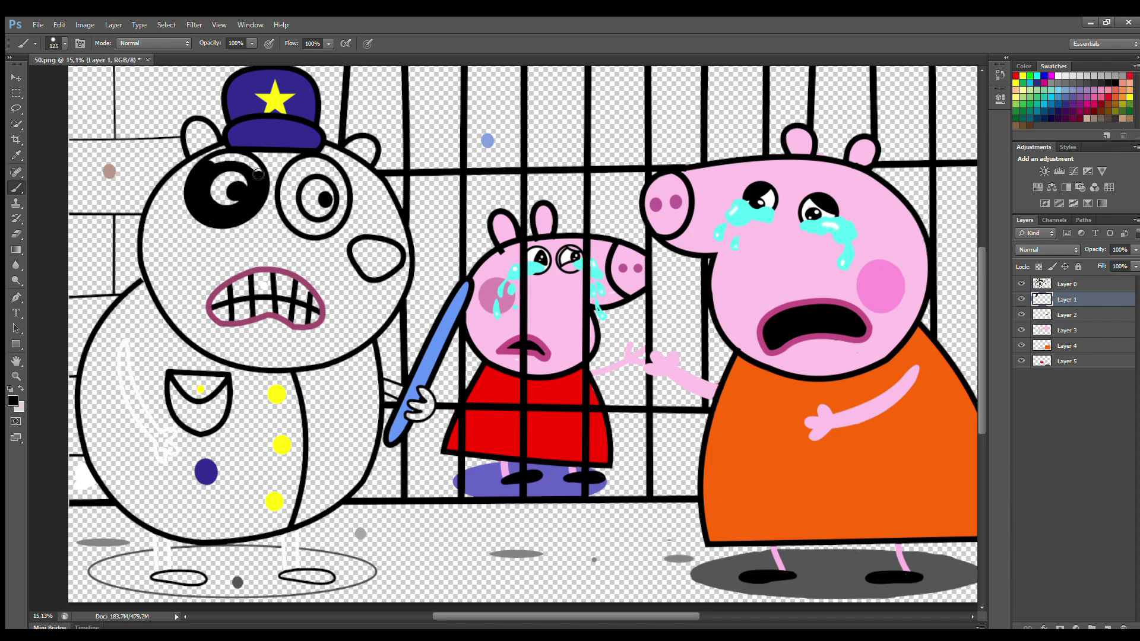
{"action": "left_click_drag", "start_coordinate": [258, 173], "coordinate": [213, 159]}
{"action": "mouse_move", "coordinate": [310, 178]}
{"action": "left_mouse_down"}
{"action": "mouse_move", "coordinate": [297, 226]}
{"action": "mouse_move", "coordinate": [329, 227]}
{"action": "mouse_move", "coordinate": [346, 191]}
{"action": "mouse_move", "coordinate": [323, 166]}
{"action": "mouse_move", "coordinate": [310, 173]}
{"action": "mouse_move", "coordinate": [342, 199]}
{"action": "mouse_move", "coordinate": [316, 232]}
{"action": "mouse_move", "coordinate": [300, 178]}
{"action": "left_mouse_up"}
{"action": "mouse_move", "coordinate": [361, 246]}
{"action": "left_mouse_down"}
{"action": "mouse_move", "coordinate": [368, 274]}
{"action": "mouse_move", "coordinate": [395, 264]}
{"action": "mouse_move", "coordinate": [368, 243]}
{"action": "mouse_move", "coordinate": [388, 256]}
{"action": "left_mouse_up"}
Fill the panda's teeth with white on Layer 1 and its eye whites with white on Layer 2.
{"action": "left_click", "coordinate": [16, 155]}
{"action": "left_click", "coordinate": [263, 285]}
{"action": "left_click", "coordinate": [16, 188]}
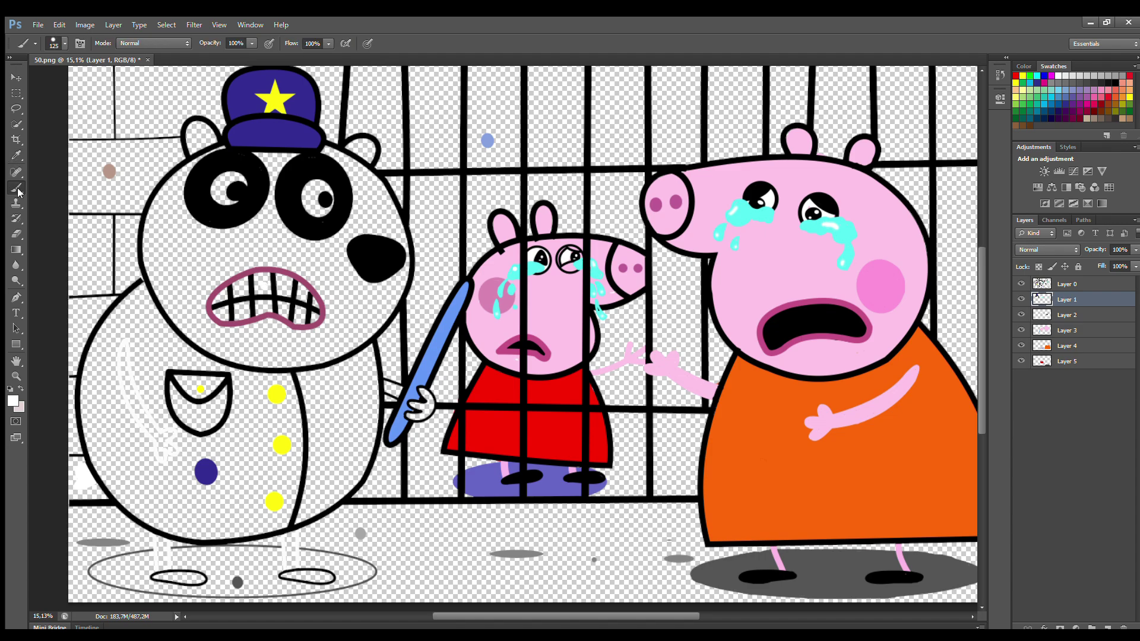
{"action": "mouse_move", "coordinate": [229, 294]}
{"action": "left_mouse_down"}
{"action": "mouse_move", "coordinate": [279, 279]}
{"action": "mouse_move", "coordinate": [316, 307]}
{"action": "mouse_move", "coordinate": [237, 302]}
{"action": "left_mouse_up"}
{"action": "key", "text": "bracketright"}
{"action": "key", "text": "bracketright"}
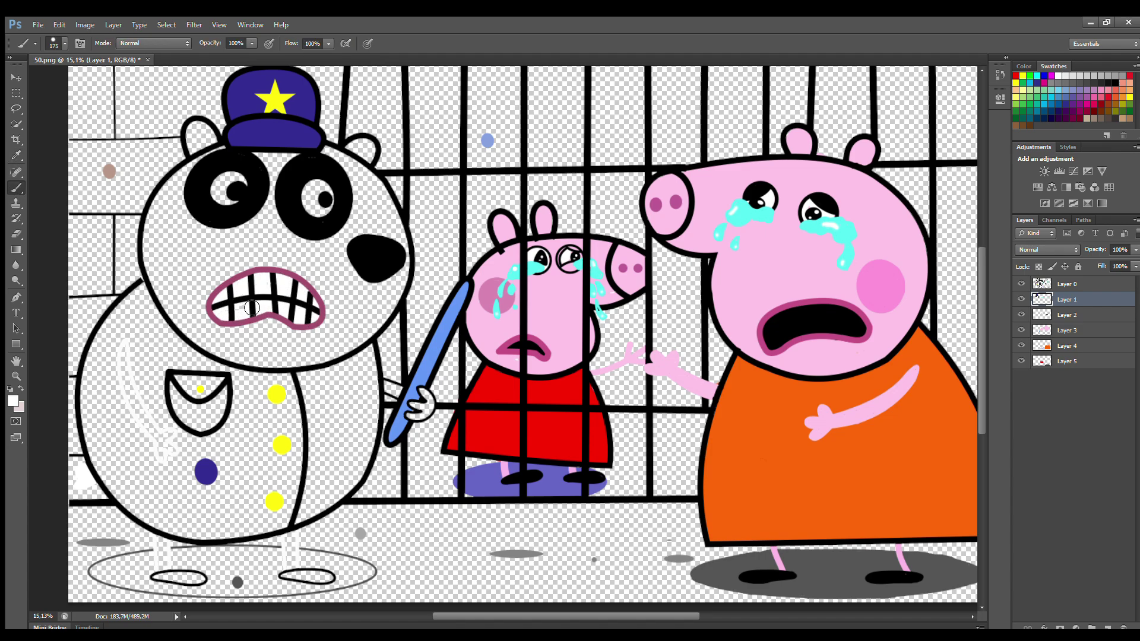
{"action": "left_click", "coordinate": [1068, 314]}
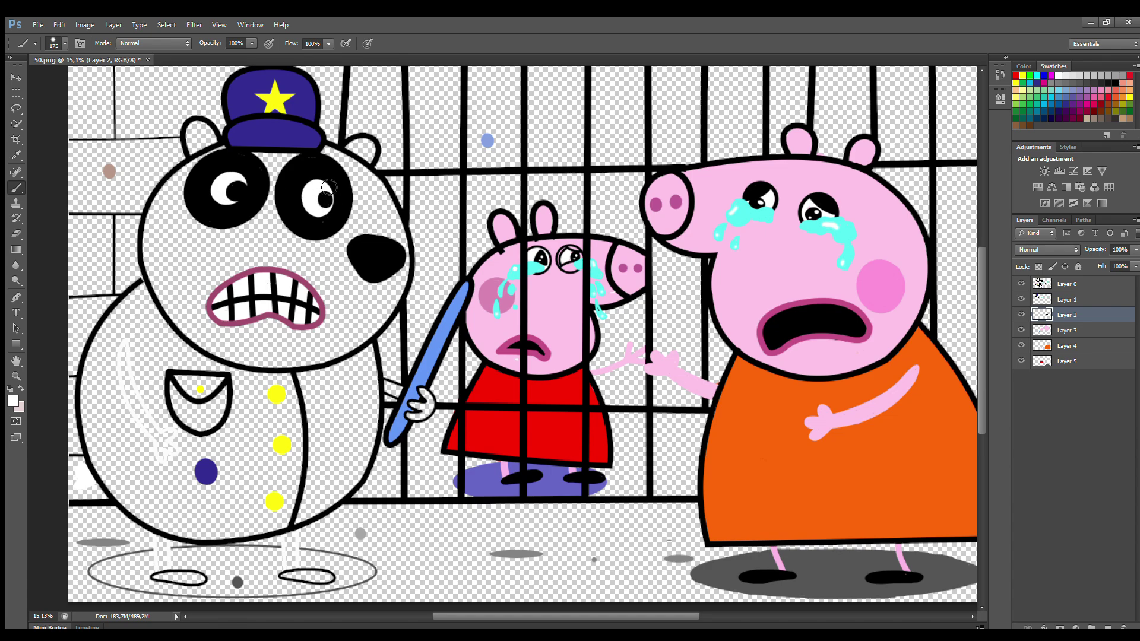
Fill the panda's head, ears, arm, hand and legs with white on Layer 3.
{"action": "left_click", "coordinate": [1066, 330]}
{"action": "mouse_move", "coordinate": [179, 181]}
{"action": "left_mouse_down"}
{"action": "mouse_move", "coordinate": [168, 303]}
{"action": "mouse_move", "coordinate": [314, 360]}
{"action": "mouse_move", "coordinate": [404, 273]}
{"action": "mouse_move", "coordinate": [362, 157]}
{"action": "mouse_move", "coordinate": [196, 155]}
{"action": "mouse_move", "coordinate": [184, 303]}
{"action": "mouse_move", "coordinate": [386, 254]}
{"action": "mouse_move", "coordinate": [274, 177]}
{"action": "left_mouse_up"}
{"action": "key", "text": "bracketright"}
{"action": "key", "text": "bracketright"}
{"action": "mouse_move", "coordinate": [196, 246]}
{"action": "left_mouse_down"}
{"action": "mouse_move", "coordinate": [368, 220]}
{"action": "mouse_move", "coordinate": [333, 303]}
{"action": "mouse_move", "coordinate": [205, 314]}
{"action": "left_mouse_up"}
{"action": "key", "text": "bracketleft"}
{"action": "key", "text": "bracketleft"}
{"action": "key", "text": "bracketleft"}
{"action": "key", "text": "bracketleft"}
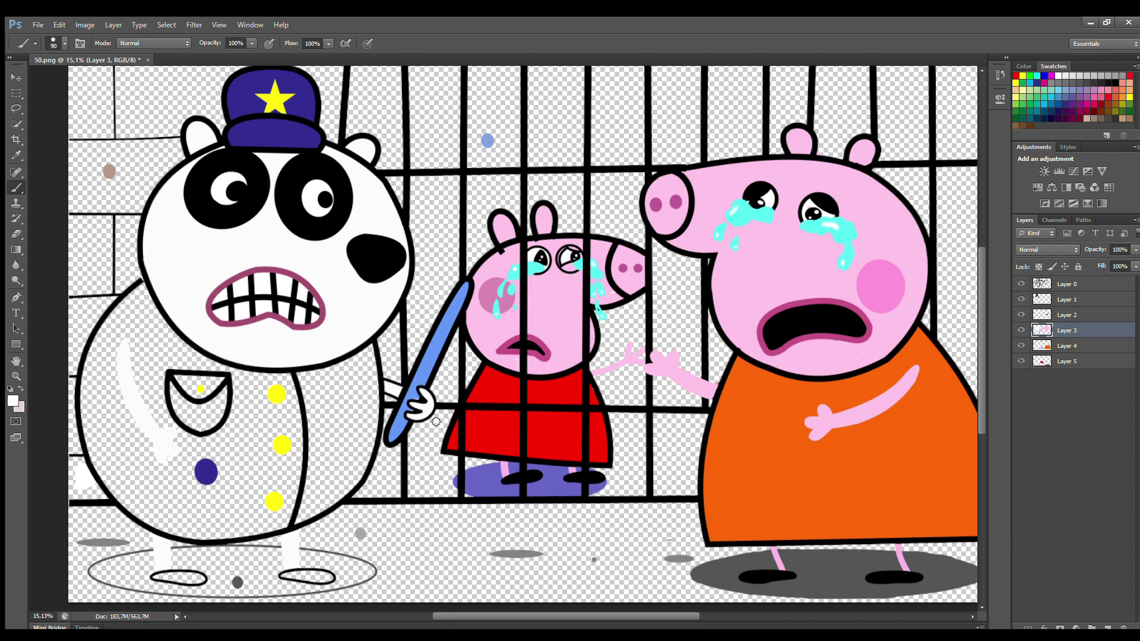
Fill the panda's uniform with the sampled dark blue on Layer 4, including the pocket.
{"action": "left_click", "coordinate": [1066, 345]}
{"action": "left_click", "coordinate": [16, 155]}
{"action": "left_click", "coordinate": [206, 472]}
{"action": "left_click", "coordinate": [16, 188]}
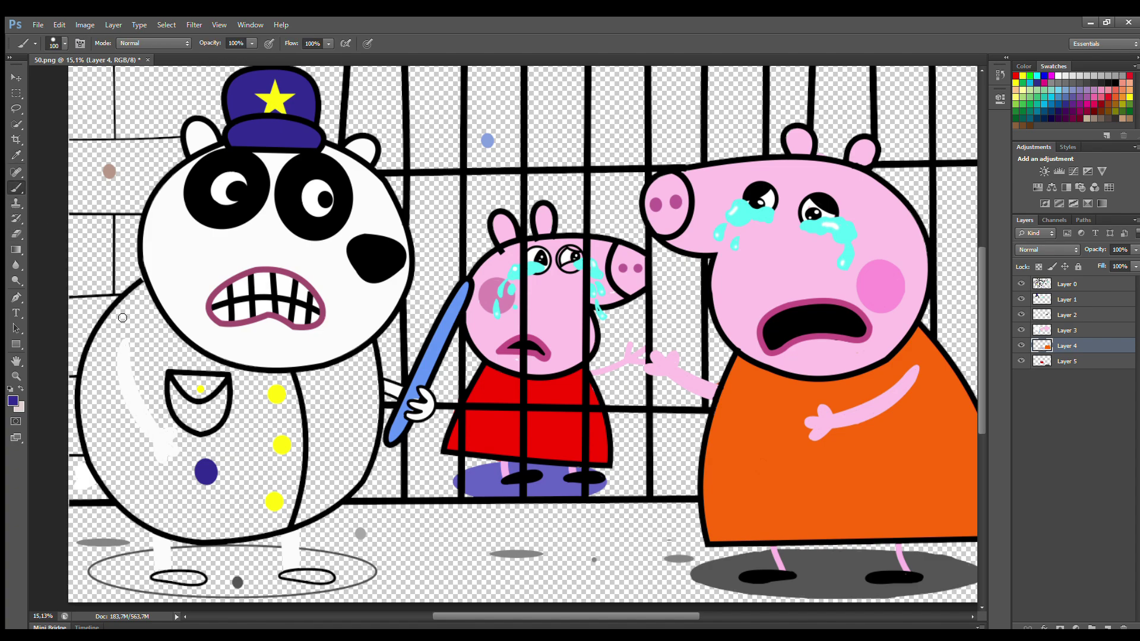
{"action": "key", "text": "bracketright"}
{"action": "key", "text": "bracketright"}
{"action": "key", "text": "bracketright"}
{"action": "key", "text": "bracketright"}
{"action": "mouse_move", "coordinate": [144, 290]}
{"action": "left_mouse_down"}
{"action": "mouse_move", "coordinate": [85, 415]}
{"action": "mouse_move", "coordinate": [152, 525]}
{"action": "mouse_move", "coordinate": [291, 525]}
{"action": "mouse_move", "coordinate": [360, 471]}
{"action": "mouse_move", "coordinate": [369, 368]}
{"action": "mouse_move", "coordinate": [166, 356]}
{"action": "mouse_move", "coordinate": [202, 382]}
{"action": "mouse_move", "coordinate": [113, 395]}
{"action": "mouse_move", "coordinate": [130, 504]}
{"action": "mouse_move", "coordinate": [279, 522]}
{"action": "left_mouse_up"}
{"action": "key", "text": "bracketright"}
{"action": "key", "text": "bracketright"}
{"action": "key", "text": "bracketright"}
{"action": "key", "text": "bracketright"}
Fill both of the panda's shoes with black on Layer 4 and make Layer 5 active.
{"action": "left_click", "coordinate": [251, 537], "text": "alt"}
{"action": "key", "text": "bracketleft"}
{"action": "key", "text": "bracketleft"}
{"action": "key", "text": "bracketleft"}
{"action": "key", "text": "bracketleft"}
{"action": "key", "text": "bracketleft"}
{"action": "key", "text": "bracketleft"}
{"action": "key", "text": "bracketleft"}
{"action": "left_click_drag", "start_coordinate": [159, 577], "coordinate": [201, 576]}
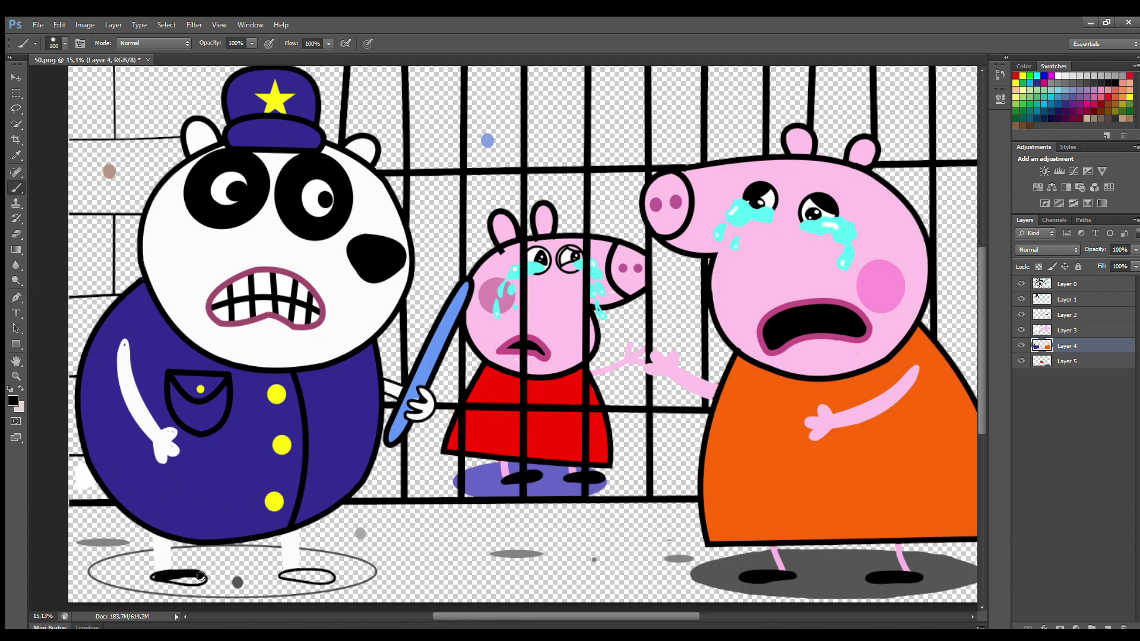
{"action": "left_click_drag", "start_coordinate": [283, 574], "coordinate": [327, 575]}
{"action": "key", "text": "alt+bracketleft"}
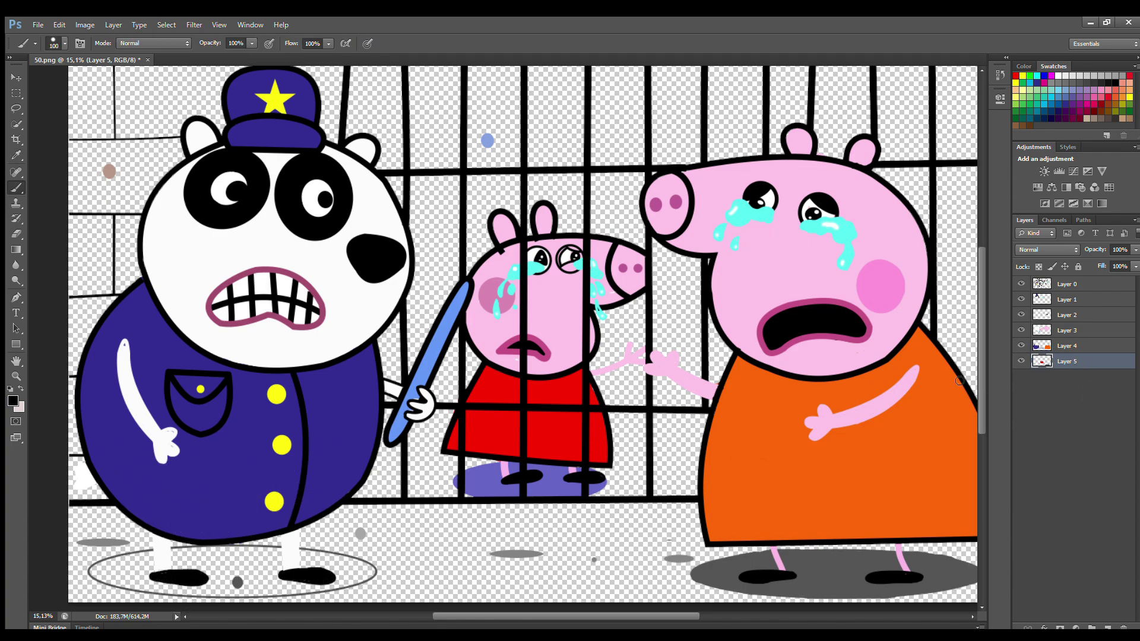
Fill the oval ground shadow under the panda with the sampled dark gray on Layer 5.
{"action": "left_click", "coordinate": [237, 582], "text": "alt"}
{"action": "mouse_move", "coordinate": [153, 554]}
{"action": "left_mouse_down"}
{"action": "mouse_move", "coordinate": [92, 569]}
{"action": "mouse_move", "coordinate": [129, 587]}
{"action": "mouse_move", "coordinate": [215, 593]}
{"action": "mouse_move", "coordinate": [360, 582]}
{"action": "mouse_move", "coordinate": [352, 558]}
{"action": "mouse_move", "coordinate": [277, 550]}
{"action": "mouse_move", "coordinate": [198, 549]}
{"action": "mouse_move", "coordinate": [210, 564]}
{"action": "mouse_move", "coordinate": [120, 569]}
{"action": "mouse_move", "coordinate": [195, 587]}
{"action": "mouse_move", "coordinate": [339, 581]}
{"action": "mouse_move", "coordinate": [245, 560]}
{"action": "mouse_move", "coordinate": [263, 574]}
{"action": "mouse_move", "coordinate": [150, 579]}
{"action": "left_mouse_up"}
{"action": "key", "text": "bracketright"}
{"action": "key", "text": "bracketright"}
{"action": "key", "text": "bracketright"}
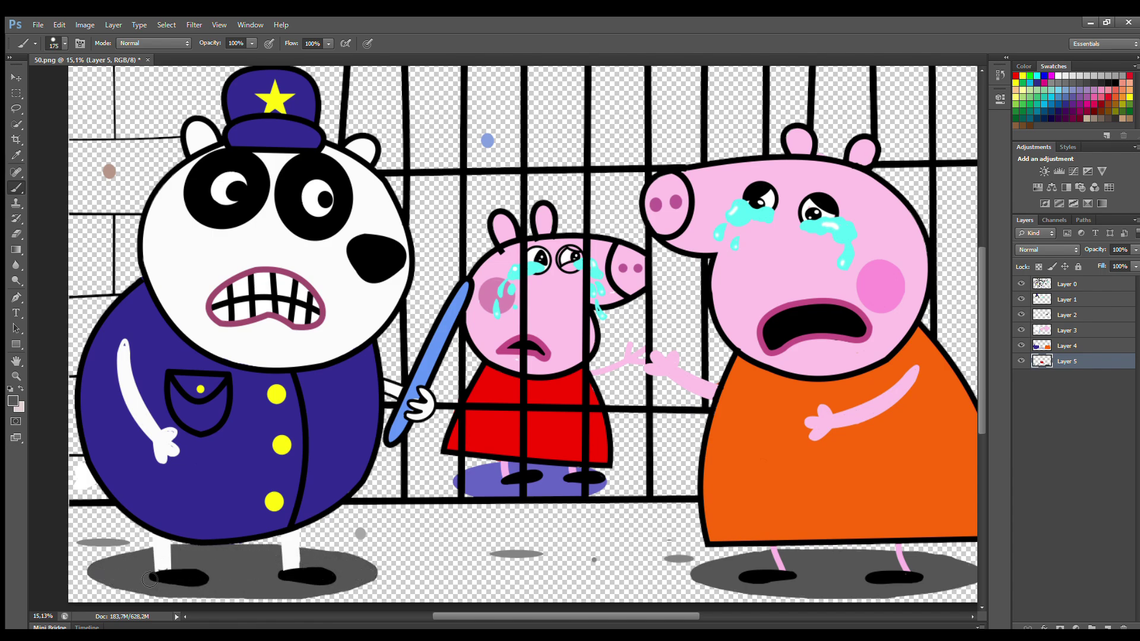
Add Layer 6 below the other layers and fill the whole floor with gray using a brush size of 400.
{"action": "left_click", "coordinate": [1107, 626]}
{"action": "scroll", "coordinate": [68, 506], "scroll_direction": "down", "scroll_amount": 1}
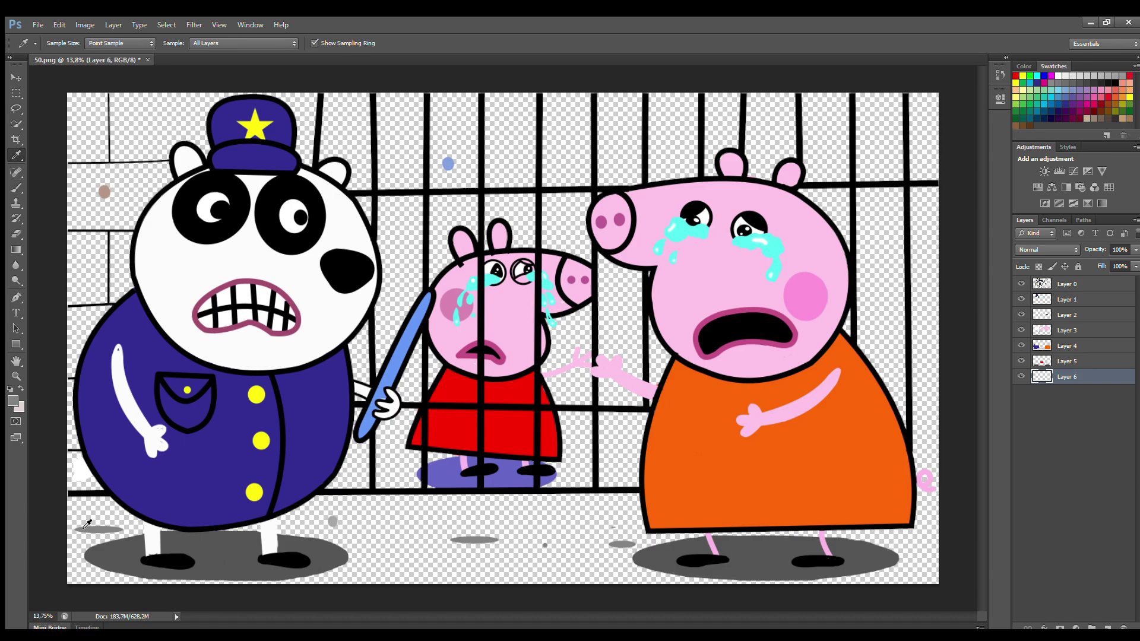
{"action": "key", "text": "bracketright"}
{"action": "key", "text": "bracketright"}
{"action": "key", "text": "bracketright"}
{"action": "key", "text": "bracketright"}
{"action": "mouse_move", "coordinate": [68, 507]}
{"action": "left_mouse_down"}
{"action": "mouse_move", "coordinate": [168, 538]}
{"action": "mouse_move", "coordinate": [629, 516]}
{"action": "left_mouse_up"}
{"action": "mouse_move", "coordinate": [881, 527]}
{"action": "left_mouse_down"}
{"action": "mouse_move", "coordinate": [690, 547]}
{"action": "mouse_move", "coordinate": [99, 533]}
{"action": "mouse_move", "coordinate": [255, 594]}
{"action": "mouse_move", "coordinate": [637, 579]}
{"action": "mouse_move", "coordinate": [888, 590]}
{"action": "mouse_move", "coordinate": [389, 602]}
{"action": "left_mouse_up"}
{"action": "left_click", "coordinate": [1075, 284]}
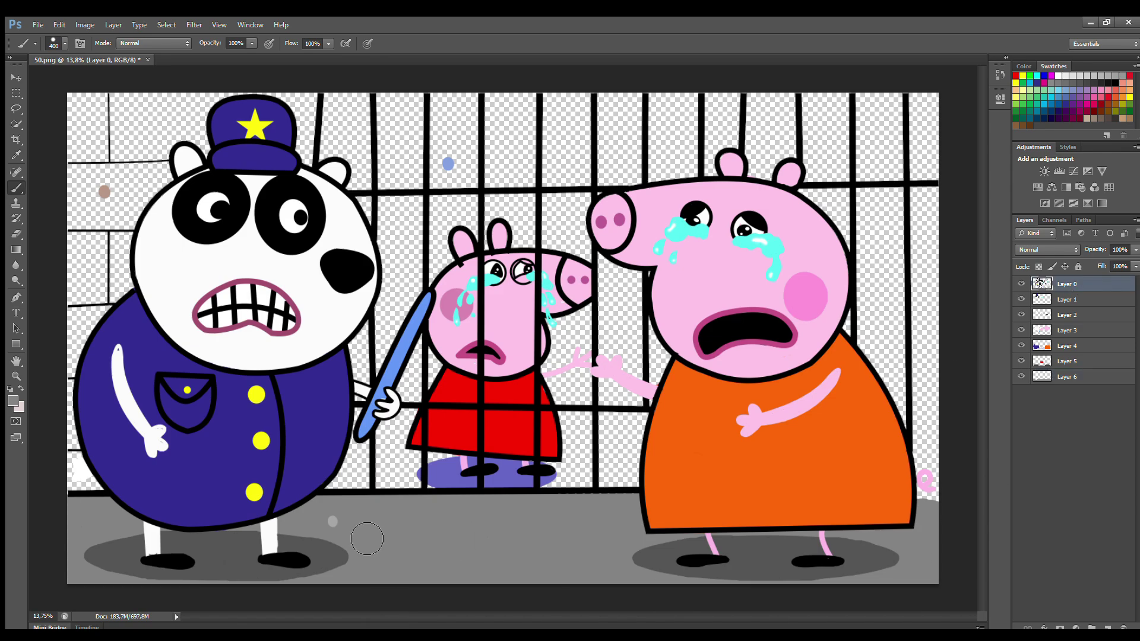
Add Layer 7 at the bottom of the layer stack and fill the brick wall behind the panda with the sampled brown.
{"action": "left_click", "coordinate": [1107, 627]}
{"action": "left_click", "coordinate": [104, 192], "text": "alt"}
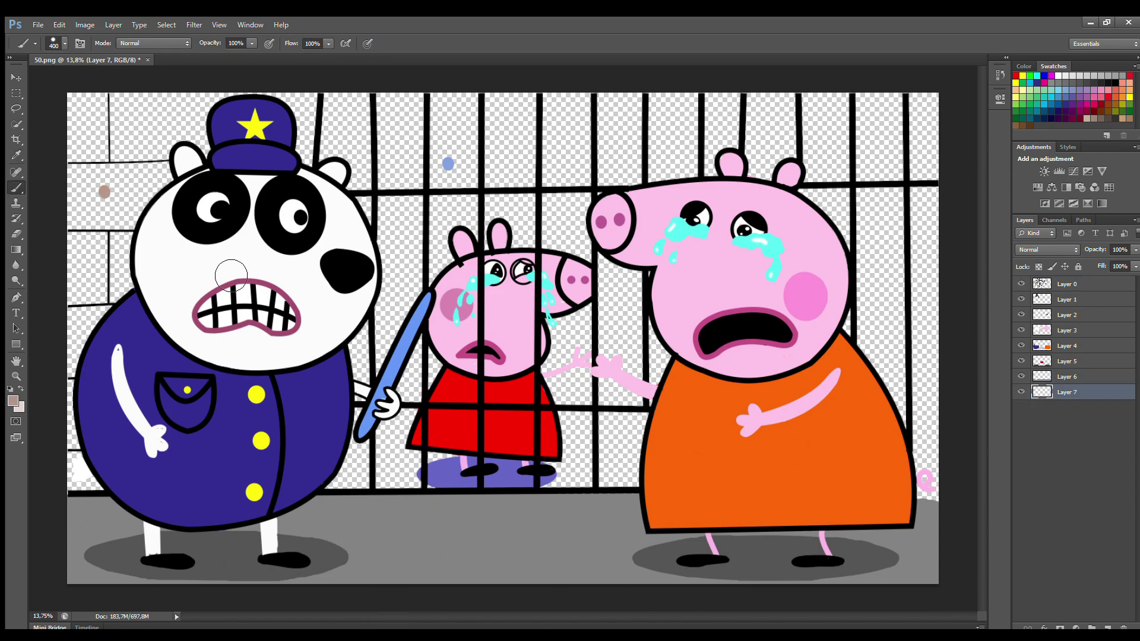
{"action": "mouse_move", "coordinate": [89, 112]}
{"action": "left_mouse_down"}
{"action": "mouse_move", "coordinate": [85, 432]}
{"action": "mouse_move", "coordinate": [101, 493]}
{"action": "mouse_move", "coordinate": [122, 110]}
{"action": "mouse_move", "coordinate": [142, 267]}
{"action": "mouse_move", "coordinate": [164, 190]}
{"action": "mouse_move", "coordinate": [233, 105]}
{"action": "mouse_move", "coordinate": [315, 105]}
{"action": "mouse_move", "coordinate": [311, 166]}
{"action": "left_mouse_up"}
Add Layer 8 at the bottom of the layer stack and fill the cell background behind the bars with the sampled light blue.
{"action": "left_click", "coordinate": [1107, 627]}
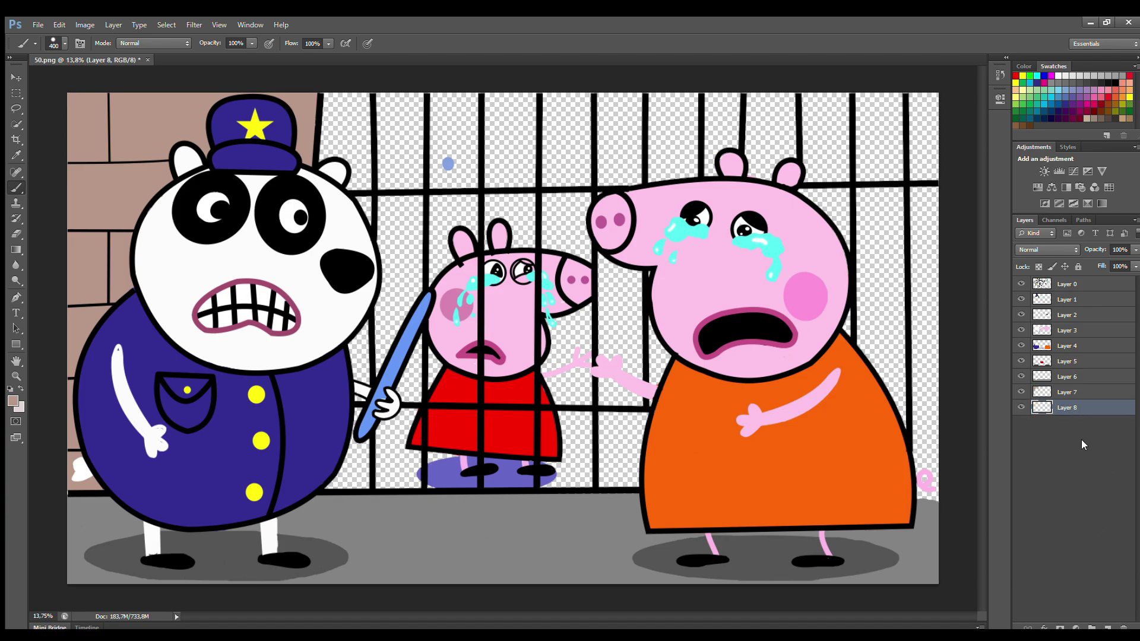
{"action": "key", "text": "i"}
{"action": "left_click", "coordinate": [451, 165]}
{"action": "key", "text": "b"}
{"action": "mouse_move", "coordinate": [349, 110]}
{"action": "left_mouse_down"}
{"action": "mouse_move", "coordinate": [362, 415]}
{"action": "mouse_move", "coordinate": [588, 481]}
{"action": "mouse_move", "coordinate": [956, 496]}
{"action": "mouse_move", "coordinate": [558, 434]}
{"action": "mouse_move", "coordinate": [746, 314]}
{"action": "mouse_move", "coordinate": [984, 250]}
{"action": "mouse_move", "coordinate": [949, 143]}
{"action": "mouse_move", "coordinate": [872, 178]}
{"action": "left_mouse_up"}
{"action": "key", "text": "]"}
{"action": "key", "text": "]"}
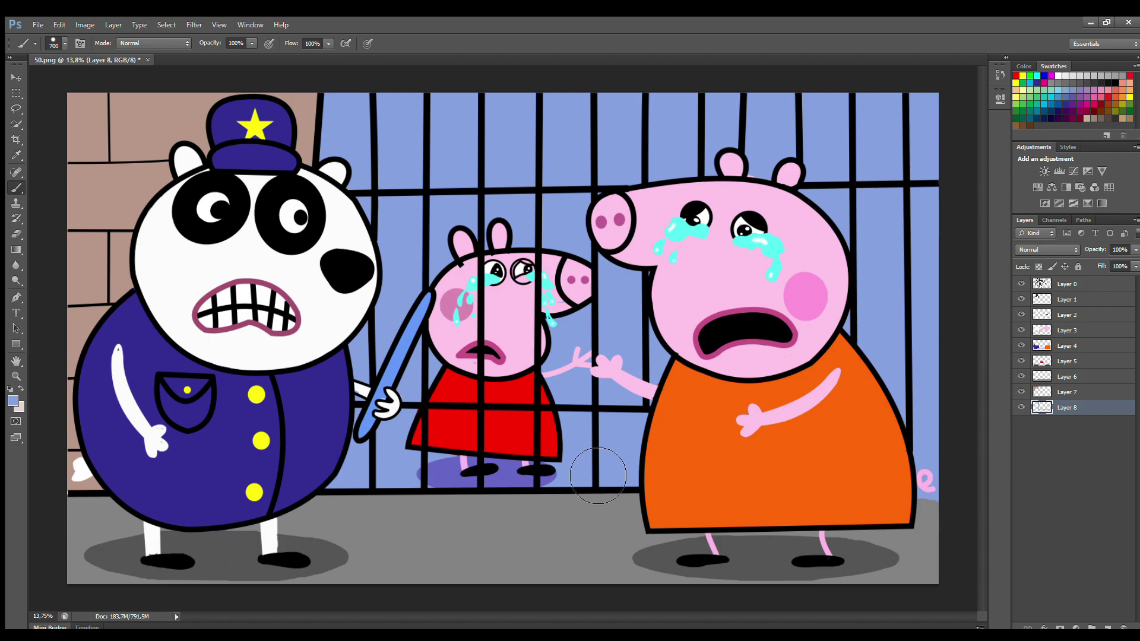
Shade the lower part of the cell background with a deeper blue on Layer 8, using a large soft brush.
{"action": "key", "text": "i"}
{"action": "left_click", "coordinate": [496, 196]}
{"action": "key", "text": "b"}
{"action": "mouse_move", "coordinate": [362, 486]}
{"action": "left_mouse_down"}
{"action": "mouse_move", "coordinate": [960, 485]}
{"action": "mouse_move", "coordinate": [949, 453]}
{"action": "mouse_move", "coordinate": [385, 477]}
{"action": "mouse_move", "coordinate": [562, 437]}
{"action": "mouse_move", "coordinate": [927, 406]}
{"action": "mouse_move", "coordinate": [396, 414]}
{"action": "left_mouse_up"}
{"action": "key", "text": "]"}
{"action": "key", "text": "]"}
{"action": "left_click_drag", "start_coordinate": [370, 353], "coordinate": [620, 351]}
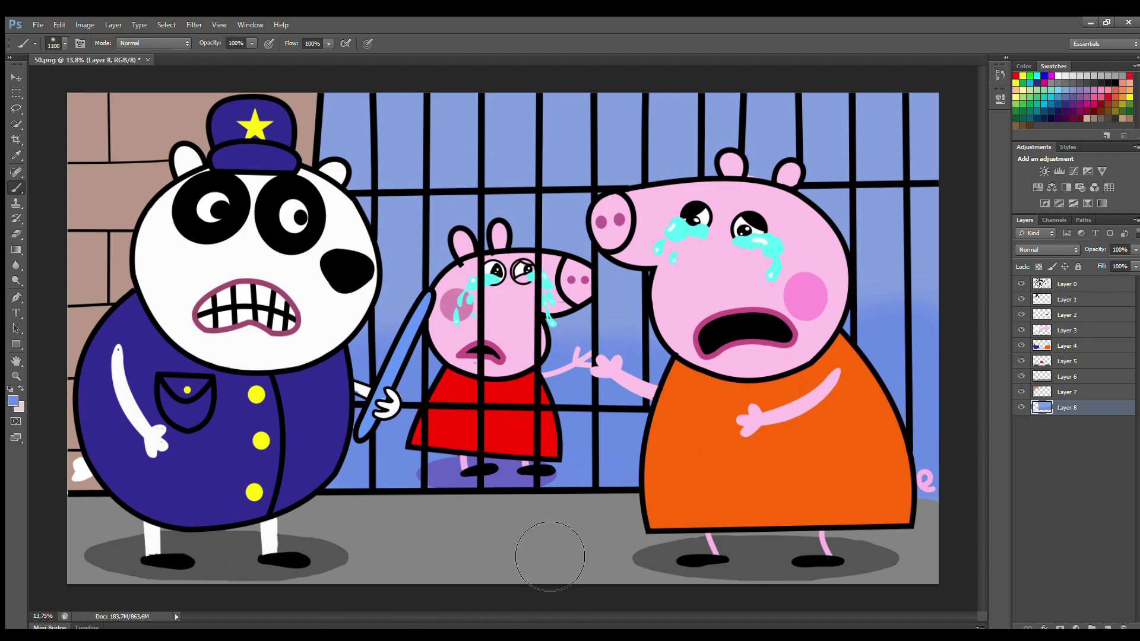
Shade the floor's upper edge along the base of the wall and bars with a darker brownish gray on Layer 6.
{"action": "left_click", "coordinate": [1067, 376]}
{"action": "key", "text": "i"}
{"action": "left_click", "coordinate": [10, 401]}
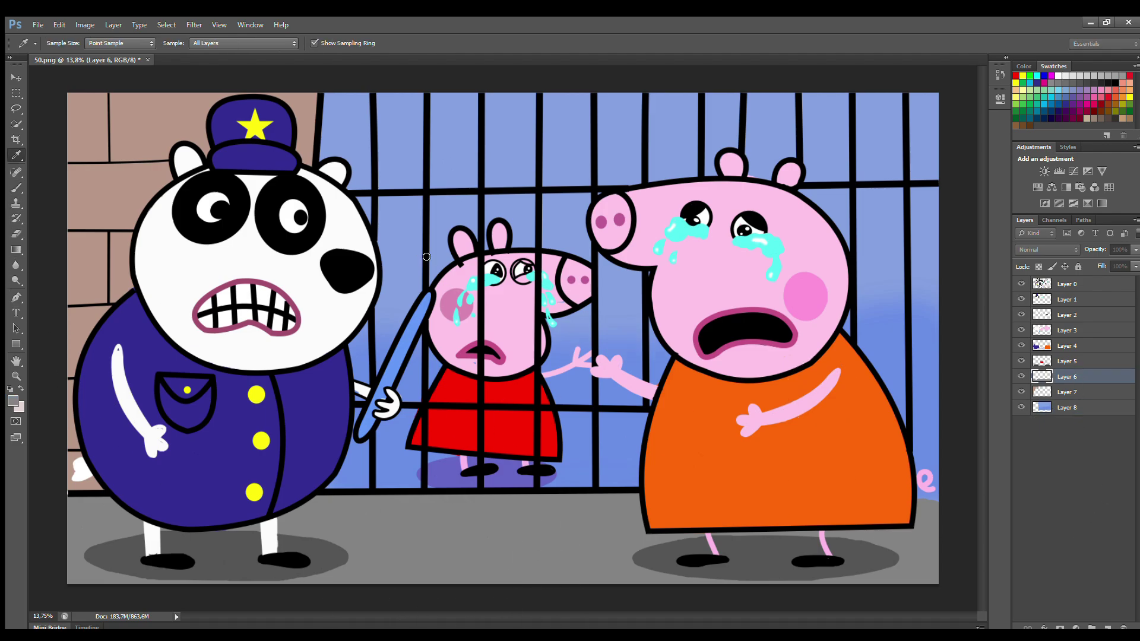
{"action": "left_click", "coordinate": [422, 261]}
{"action": "left_click", "coordinate": [644, 210]}
{"action": "left_click", "coordinate": [16, 187]}
{"action": "mouse_move", "coordinate": [89, 517]}
{"action": "left_mouse_down"}
{"action": "mouse_move", "coordinate": [121, 552]}
{"action": "mouse_move", "coordinate": [332, 511]}
{"action": "mouse_move", "coordinate": [930, 511]}
{"action": "mouse_move", "coordinate": [891, 487]}
{"action": "left_mouse_up"}
{"action": "key", "text": "ctrl+z"}
Erase the gray color-sample dot on the floor beside the panda from Layer 0 with an eraser size of 300.
{"action": "left_click", "coordinate": [1066, 284]}
{"action": "left_click", "coordinate": [16, 234]}
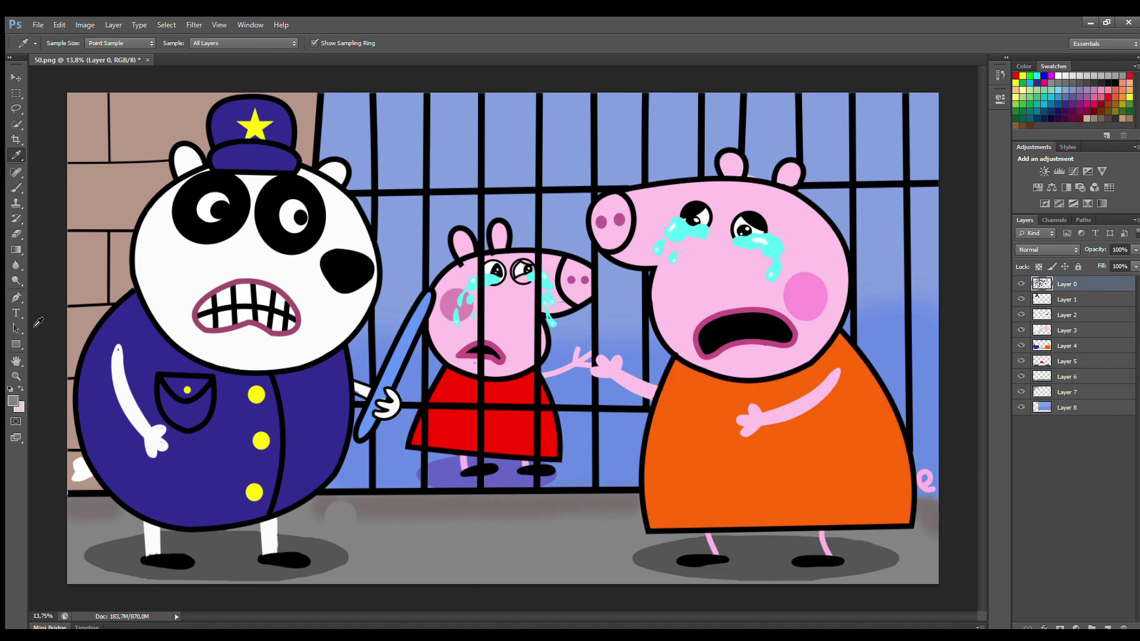
{"action": "key", "text": "bracketright"}
{"action": "key", "text": "bracketright"}
{"action": "key", "text": "bracketright"}
{"action": "key", "text": "bracketright"}
{"action": "left_click_drag", "start_coordinate": [334, 511], "coordinate": [372, 520]}
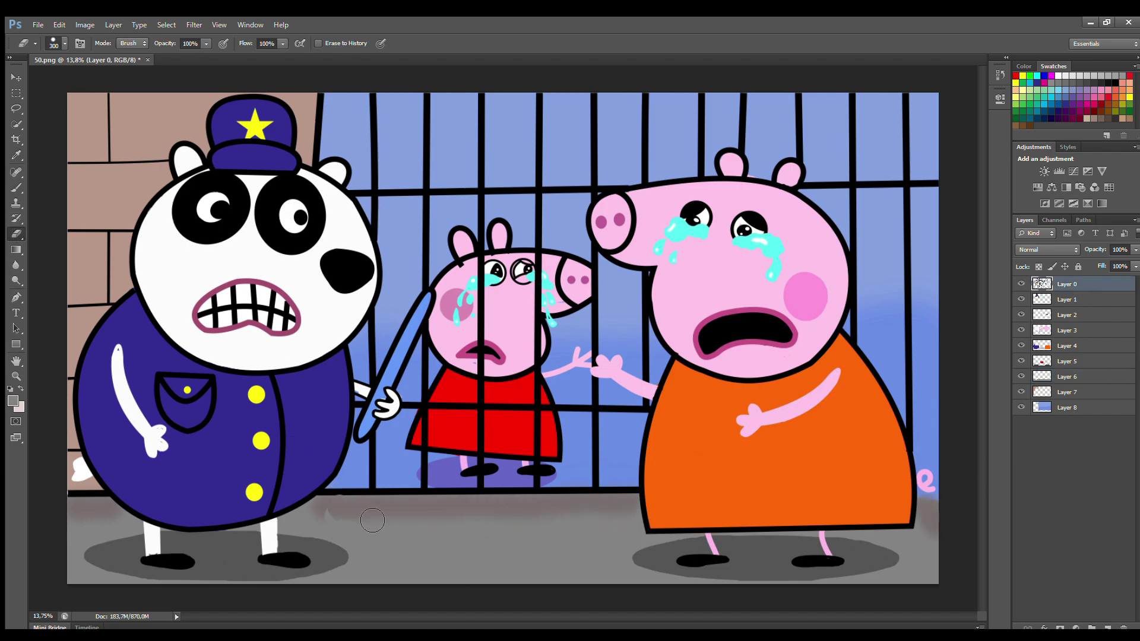